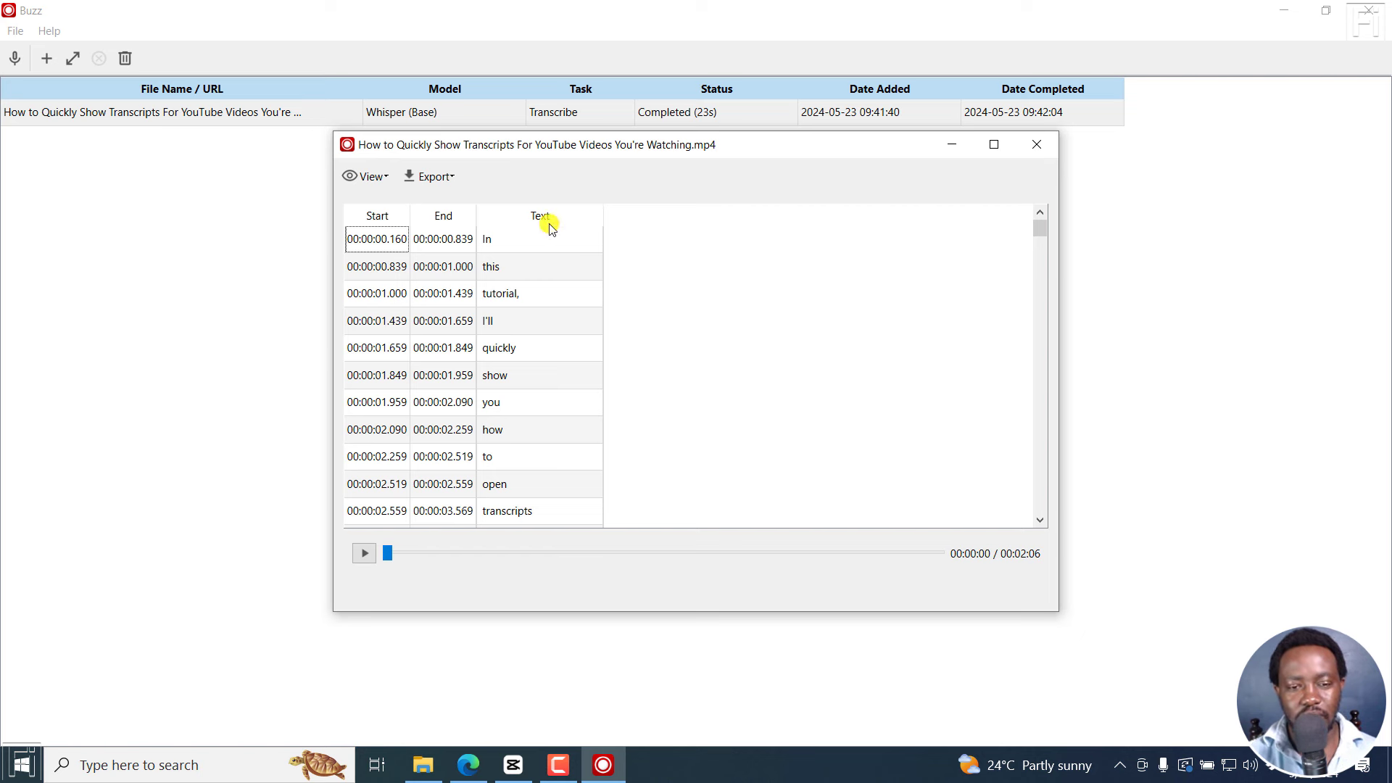
- Export the one-word transcript as an SRT file into the One Word Subtitles folder and close the transcript window
{"action": "left_click", "coordinate": [445, 181]}
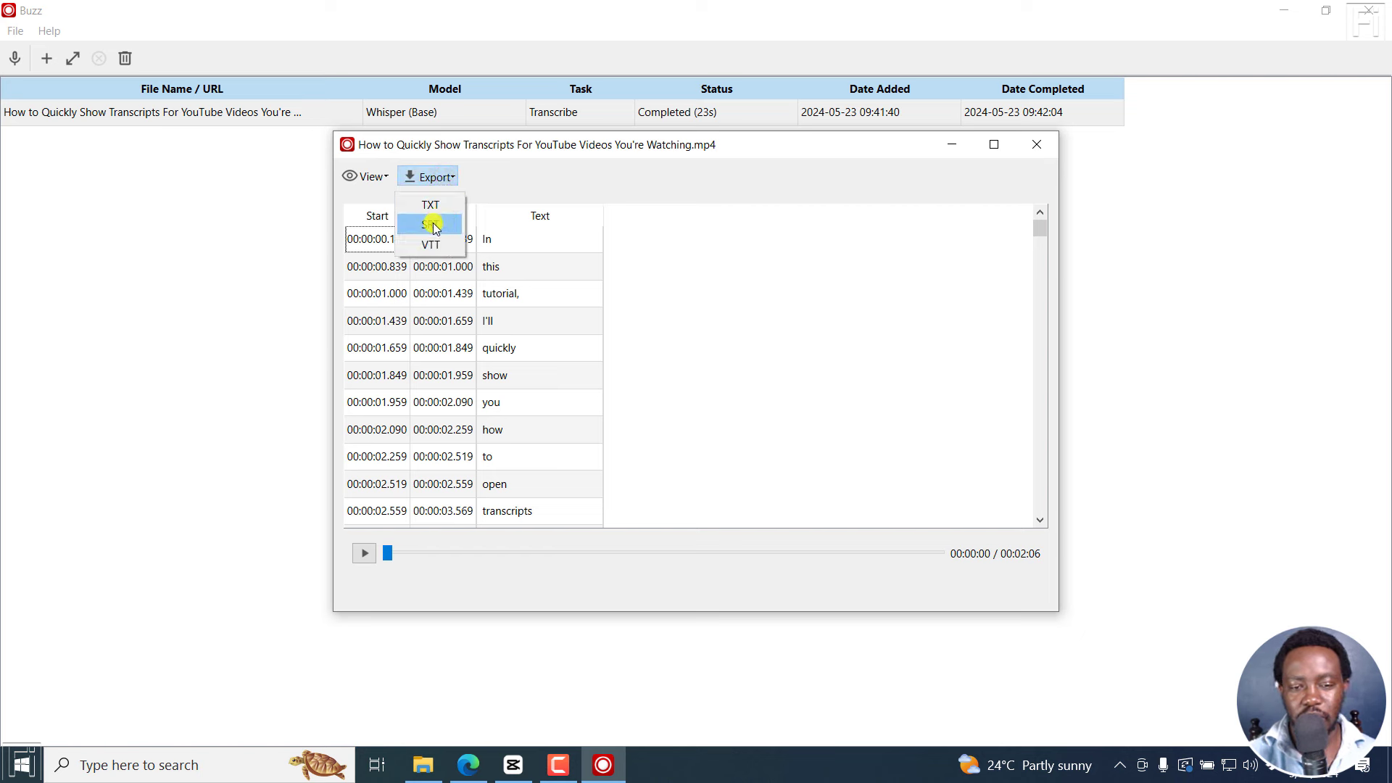
{"action": "left_click", "coordinate": [432, 225]}
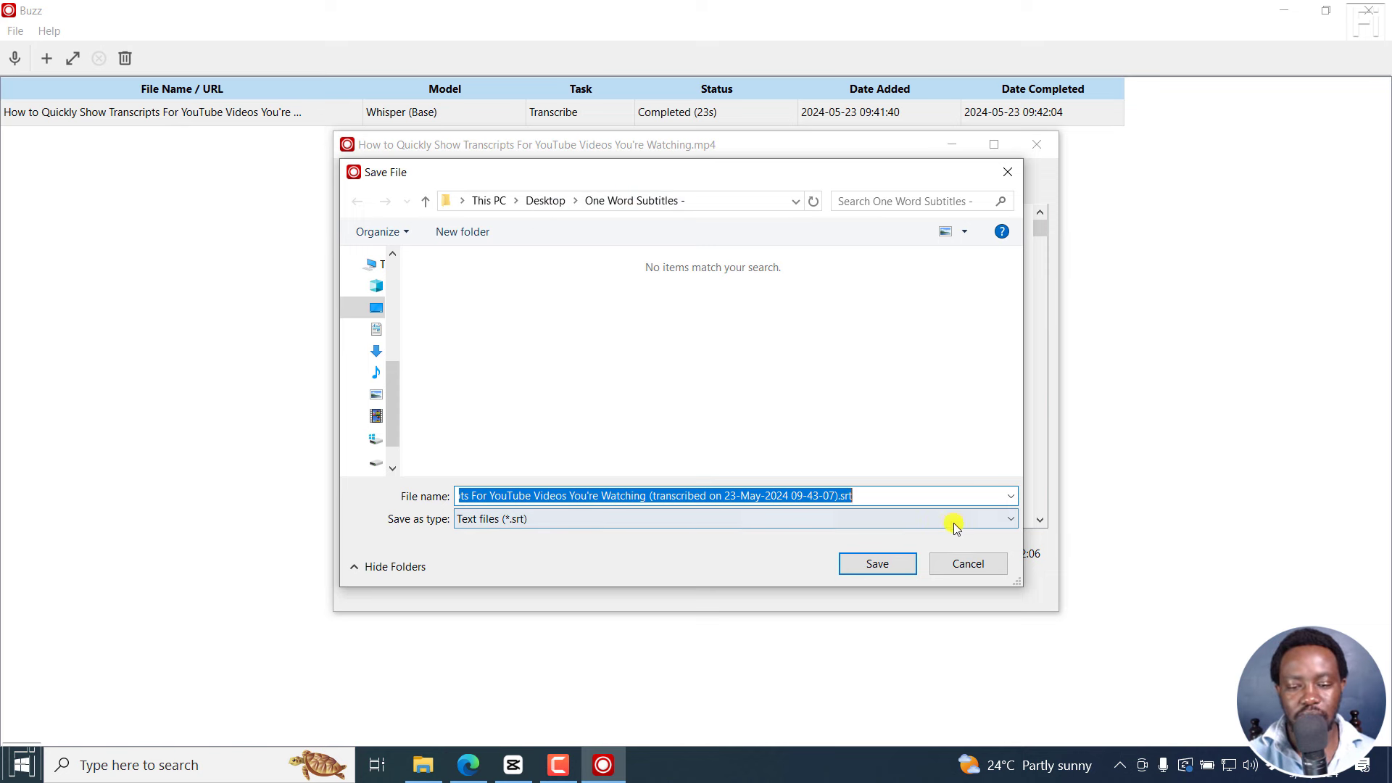
{"action": "left_click", "coordinate": [878, 564]}
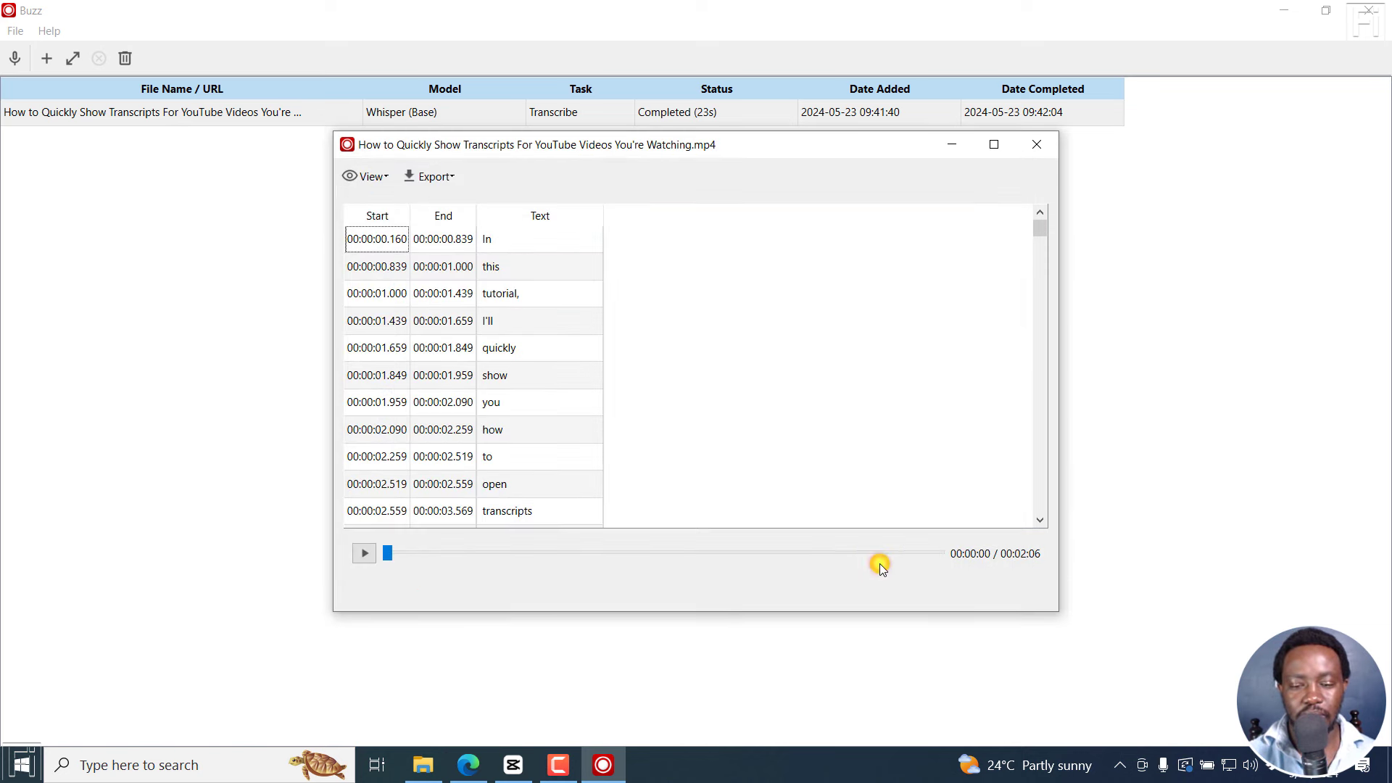
{"action": "left_click", "coordinate": [1046, 152]}
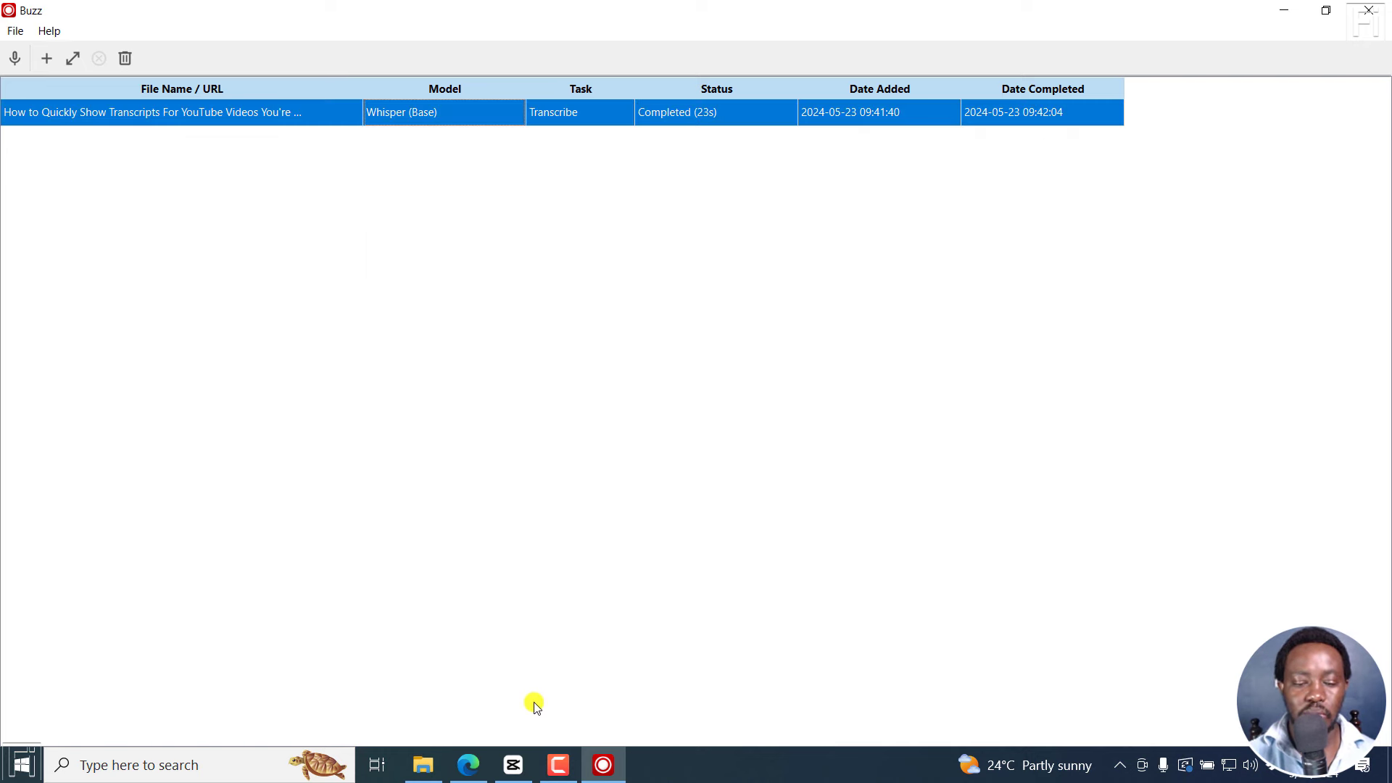
- Switch to Edge, compare Buzz Classic with Buzz on macOS on the Buzz Captions site, and view its Mac App Store page
{"action": "left_click", "coordinate": [482, 768]}
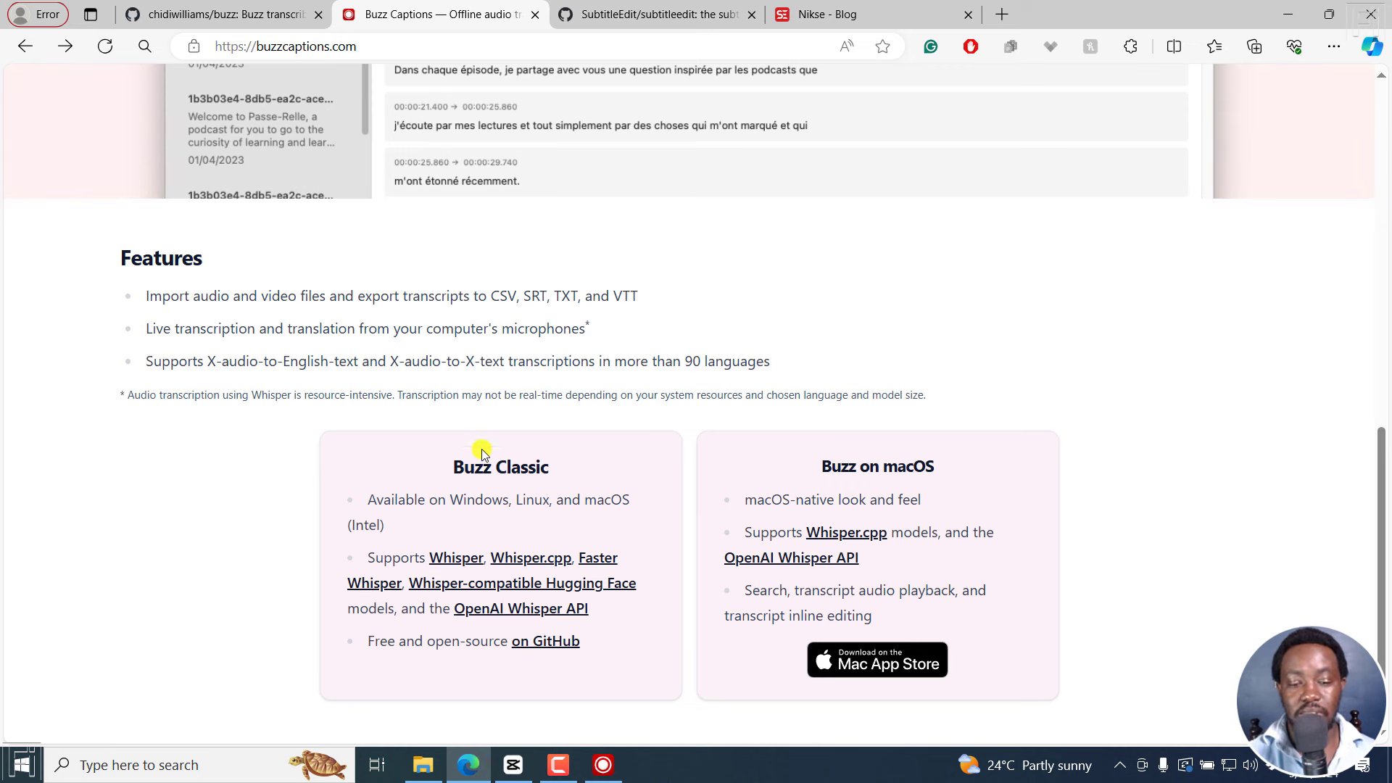
{"action": "left_click_drag", "start_coordinate": [448, 465], "coordinate": [553, 461]}
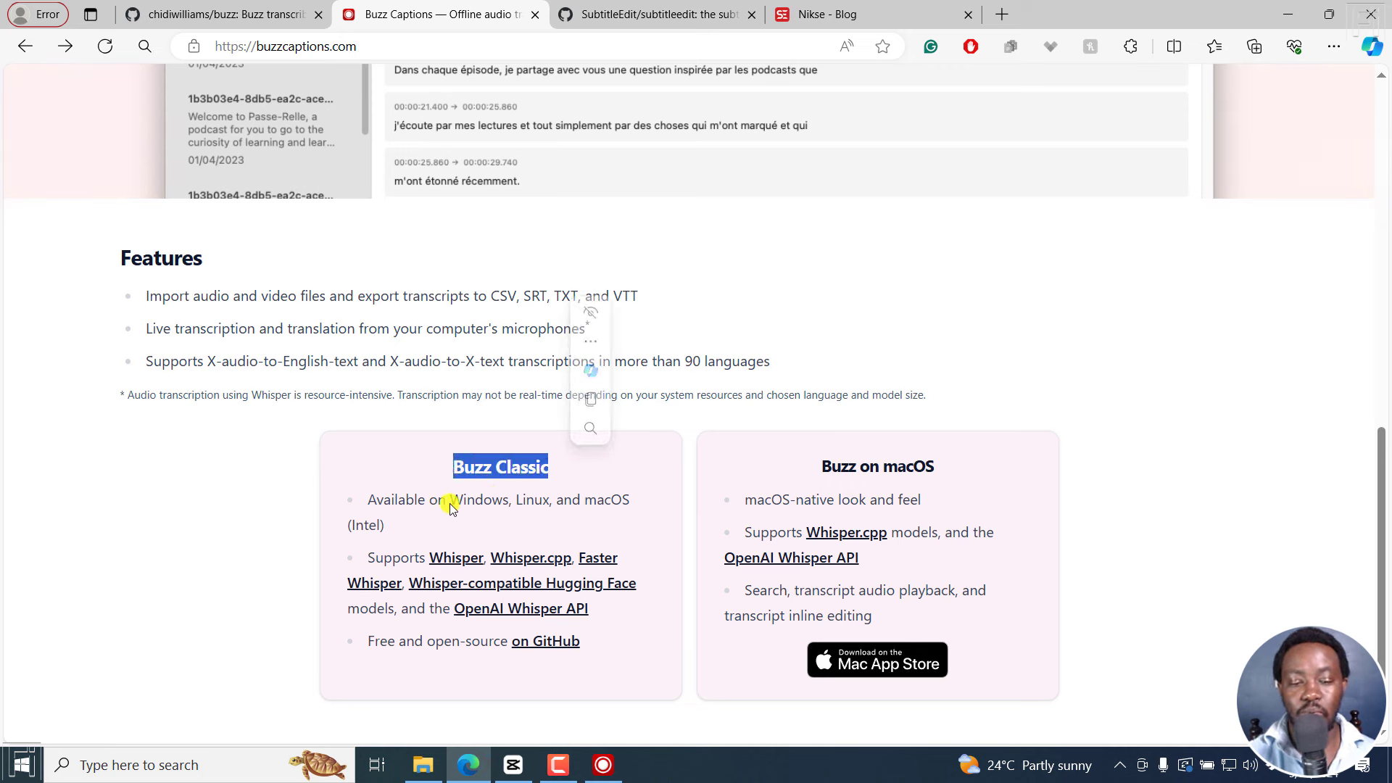
{"action": "left_click", "coordinate": [450, 502]}
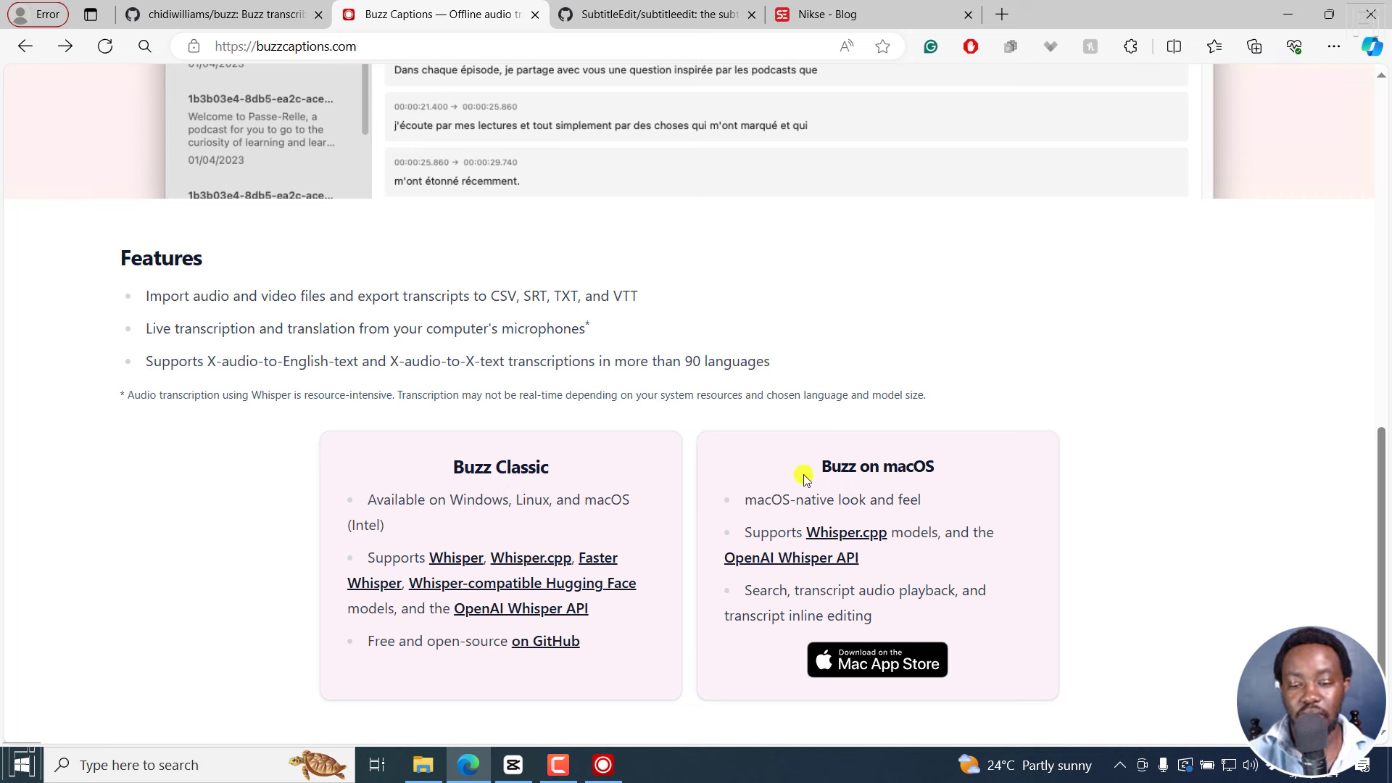
{"action": "left_click_drag", "start_coordinate": [806, 471], "coordinate": [938, 467]}
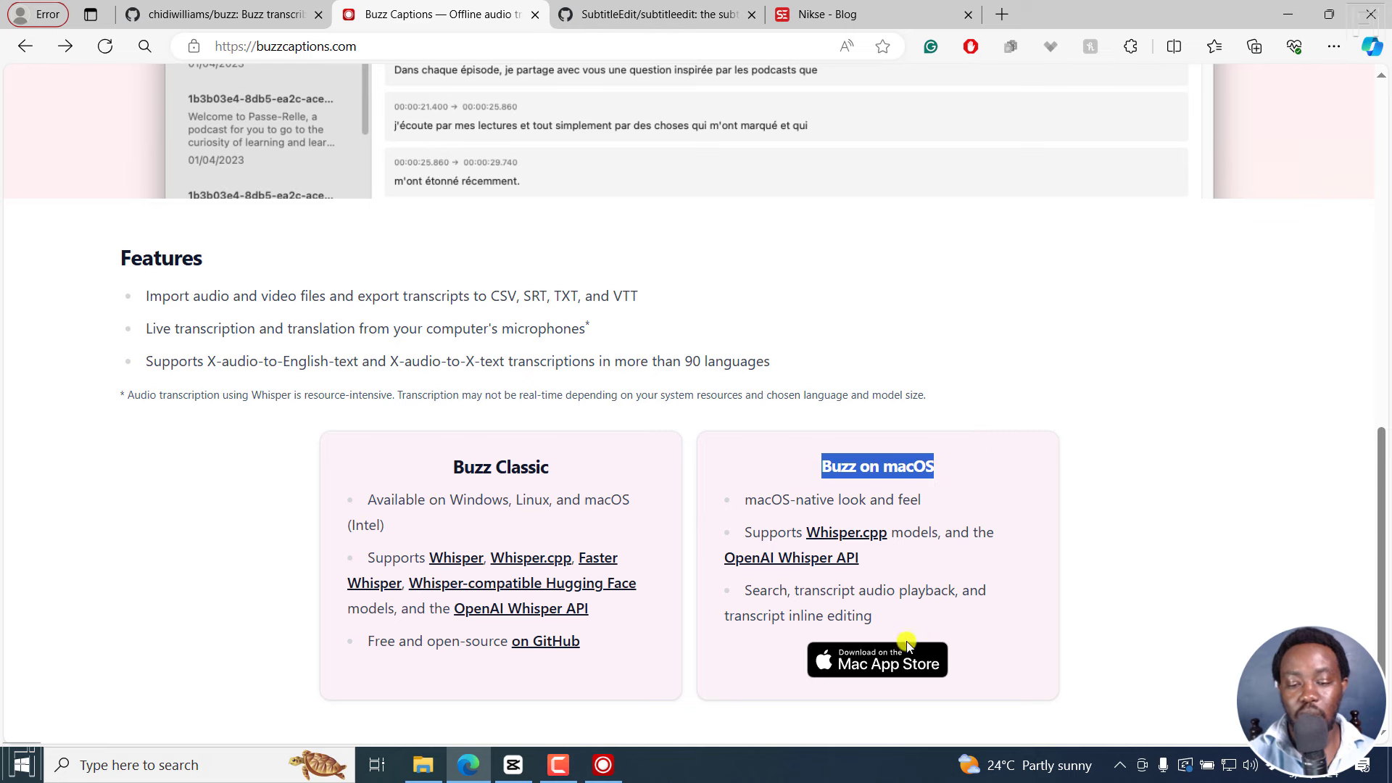
{"action": "left_click", "coordinate": [864, 661]}
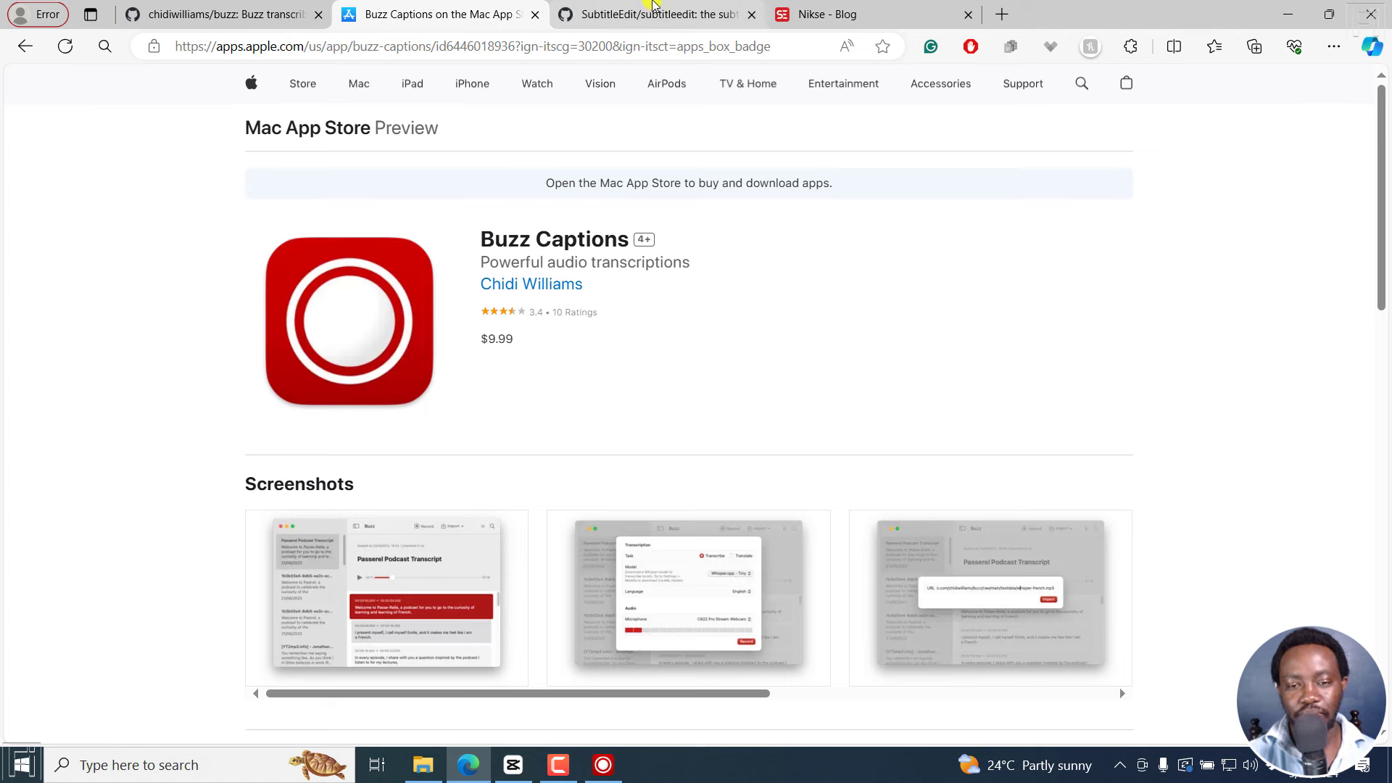
- View the Subtitle Edit GitHub repository and examine the single word option in the Subtitle Edit 4.0.5 release notes on nikse.dk
{"action": "left_click", "coordinate": [657, 9]}
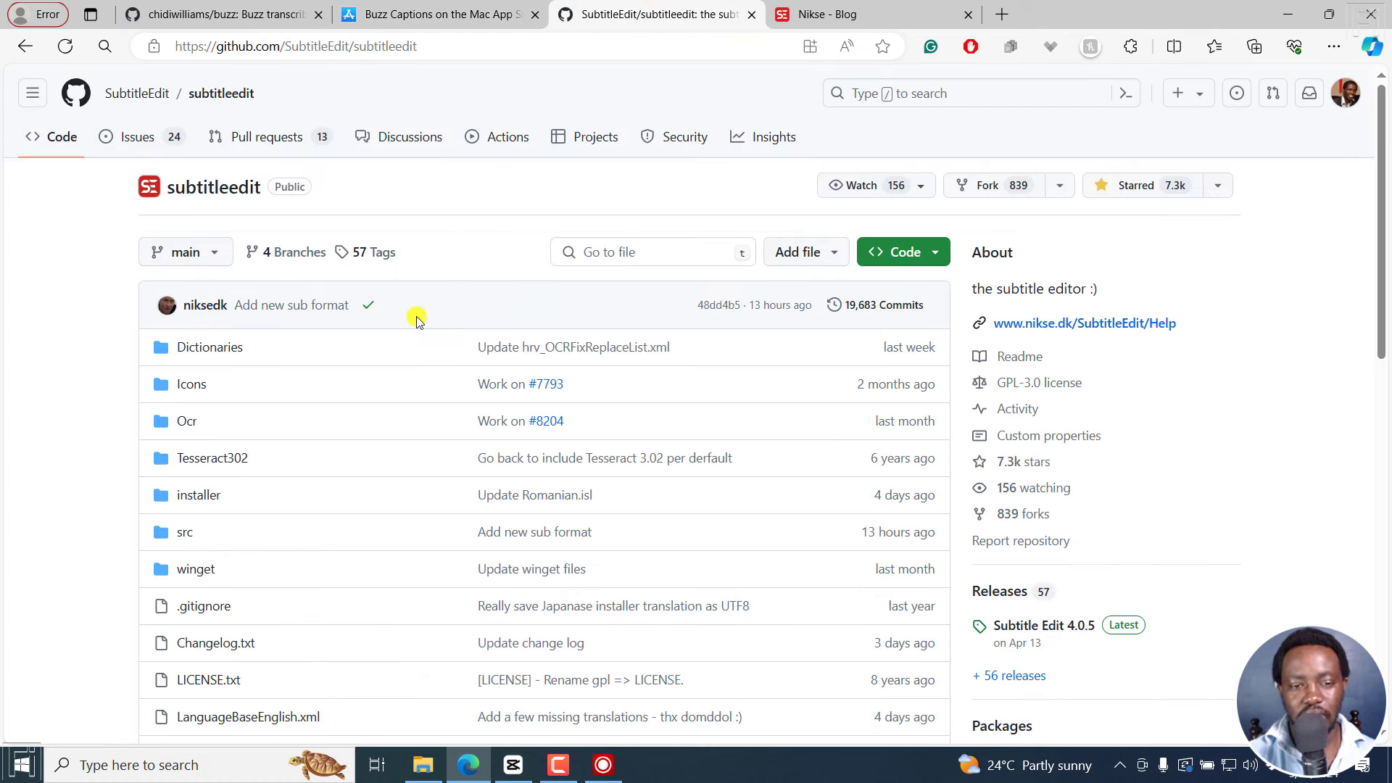
{"action": "left_click", "coordinate": [845, 8]}
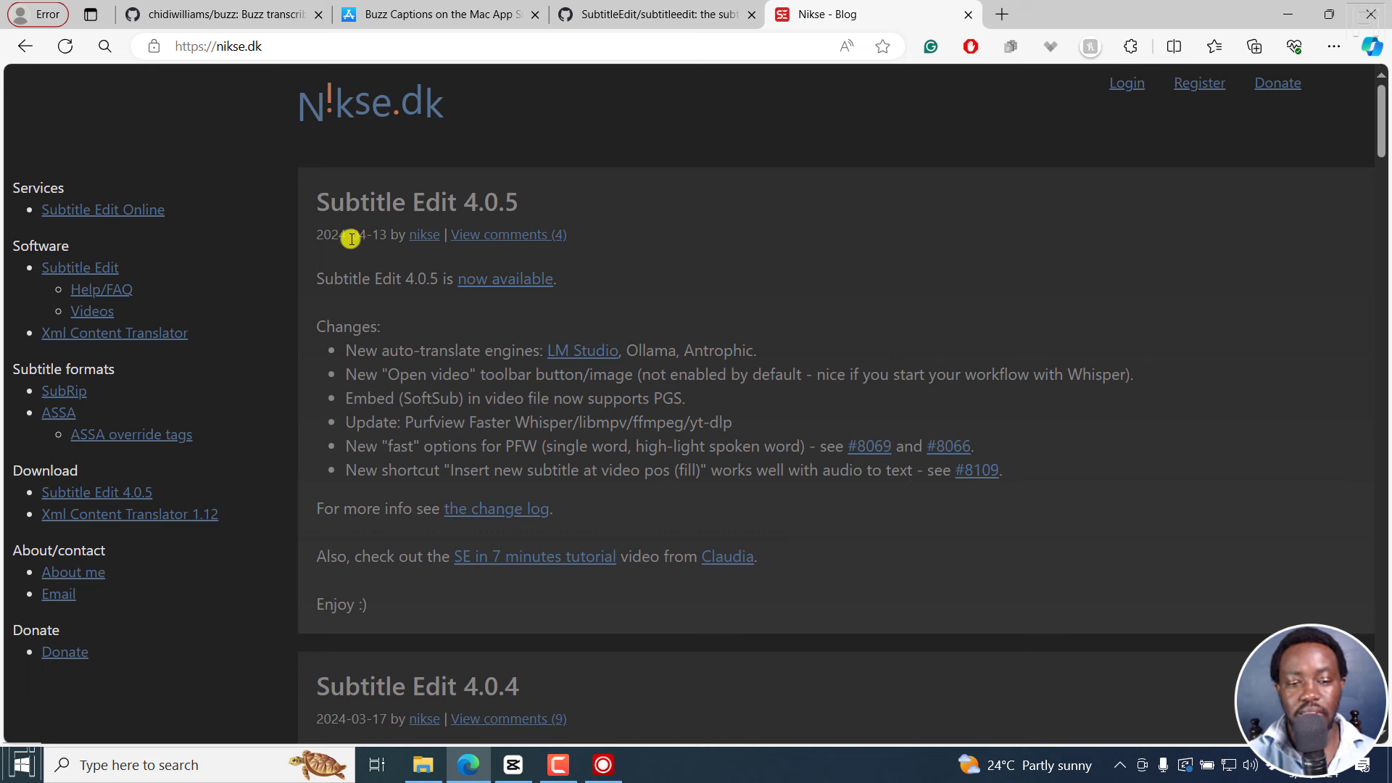
{"action": "left_click_drag", "start_coordinate": [343, 446], "coordinate": [626, 448]}
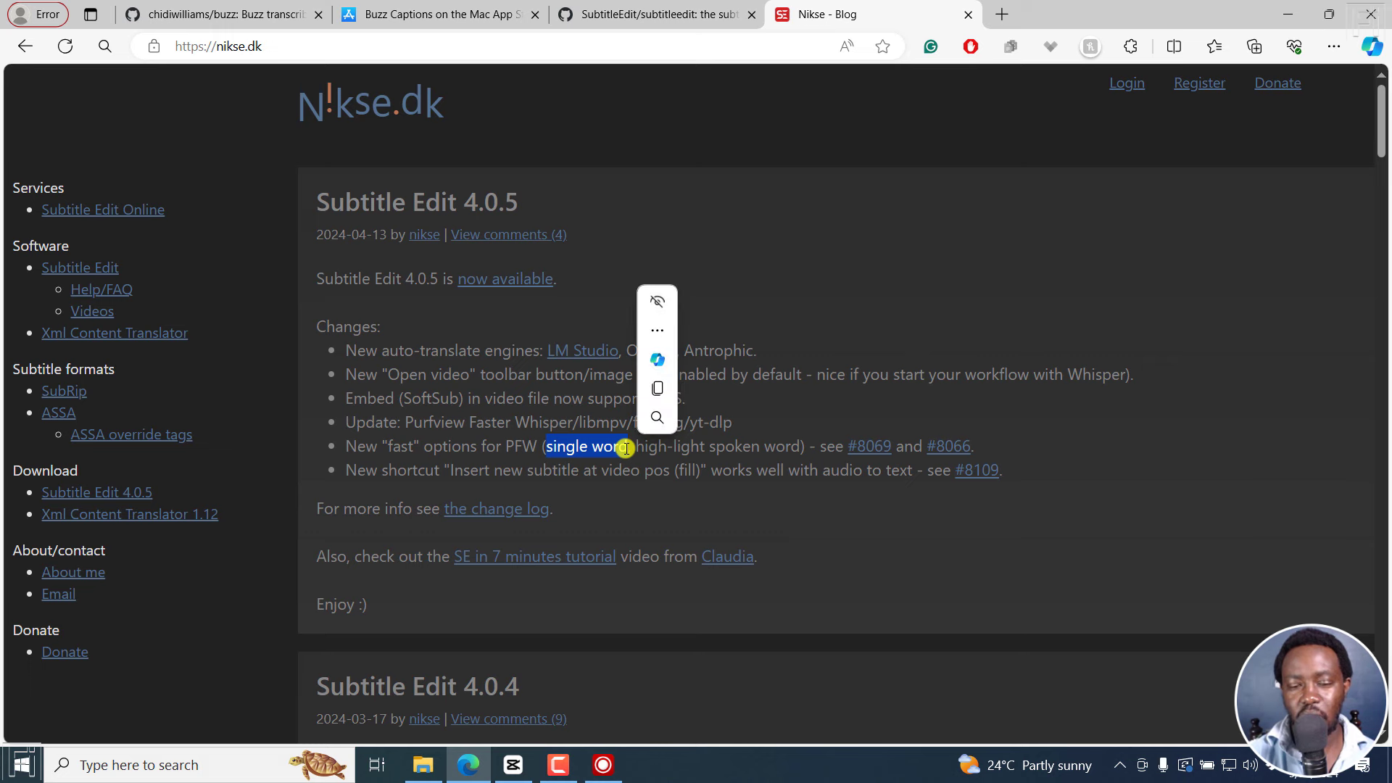
{"action": "left_click", "coordinate": [669, 461]}
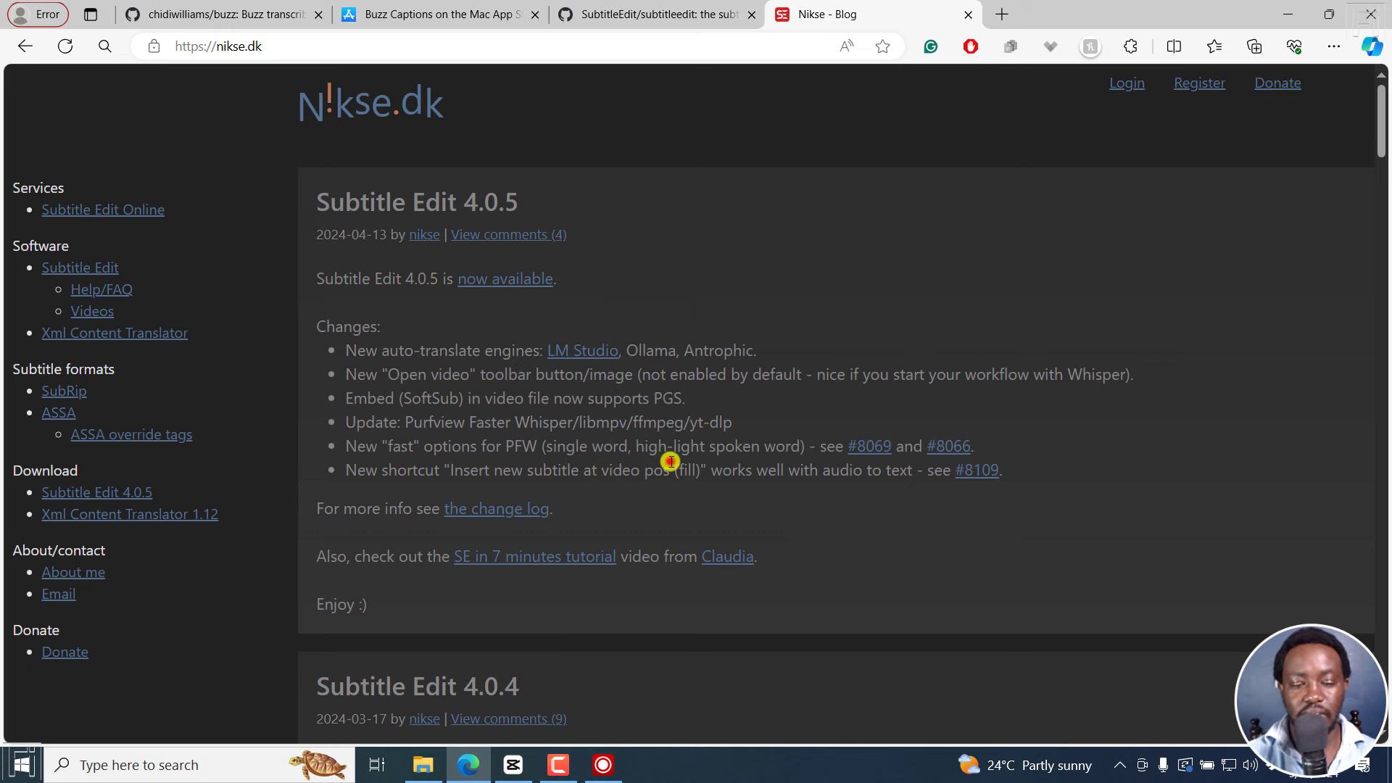
- Launch Subtitle Edit and check its version in the program information
{"action": "left_click", "coordinate": [87, 773]}
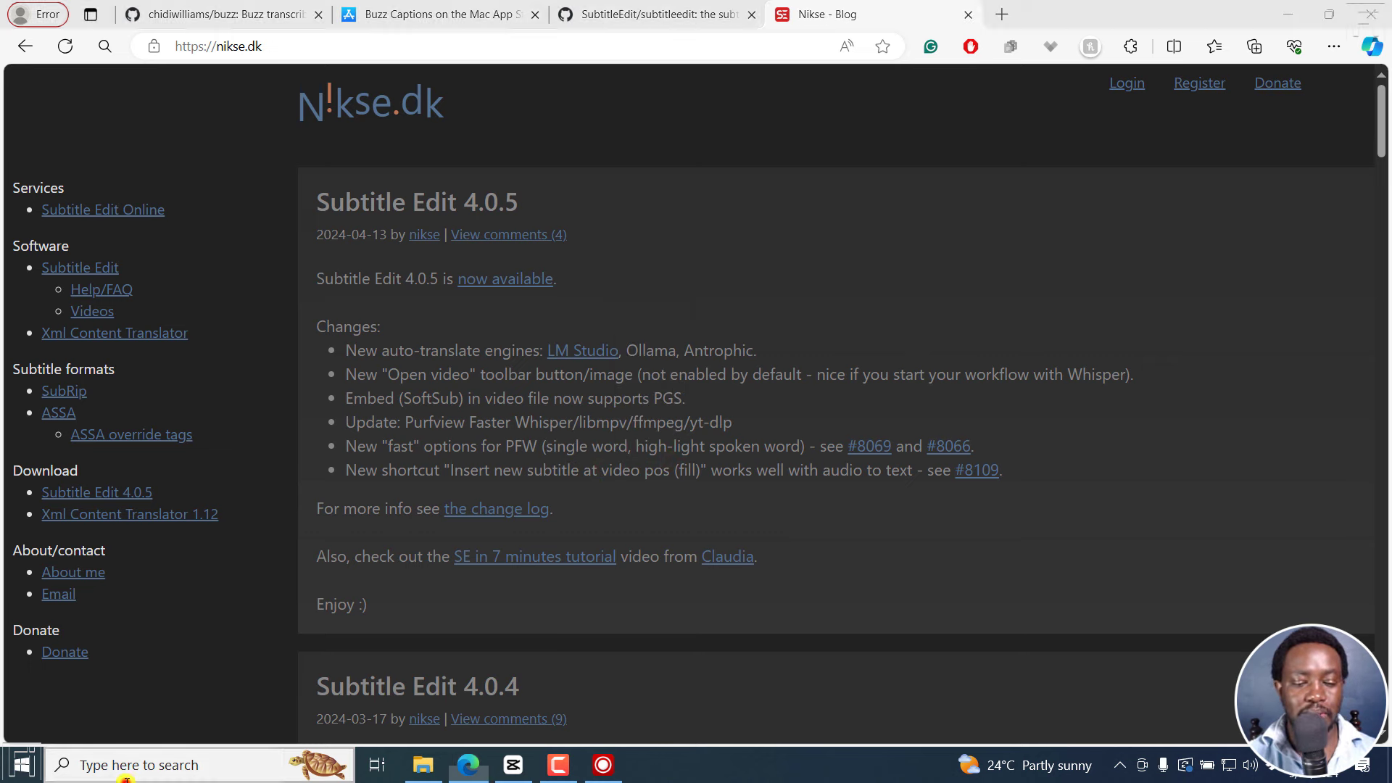
{"action": "left_click", "coordinate": [158, 327]}
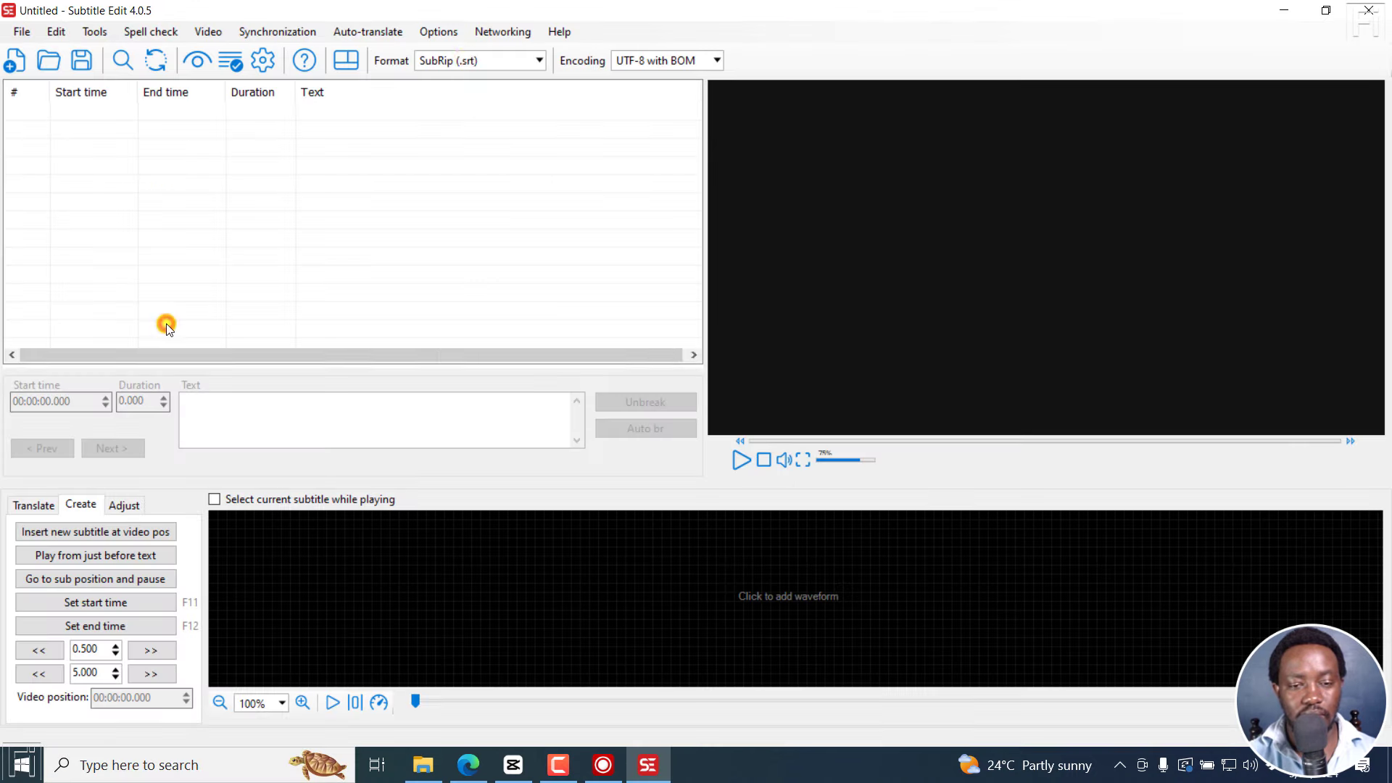
{"action": "left_click", "coordinate": [552, 32]}
{"action": "left_click", "coordinate": [588, 96]}
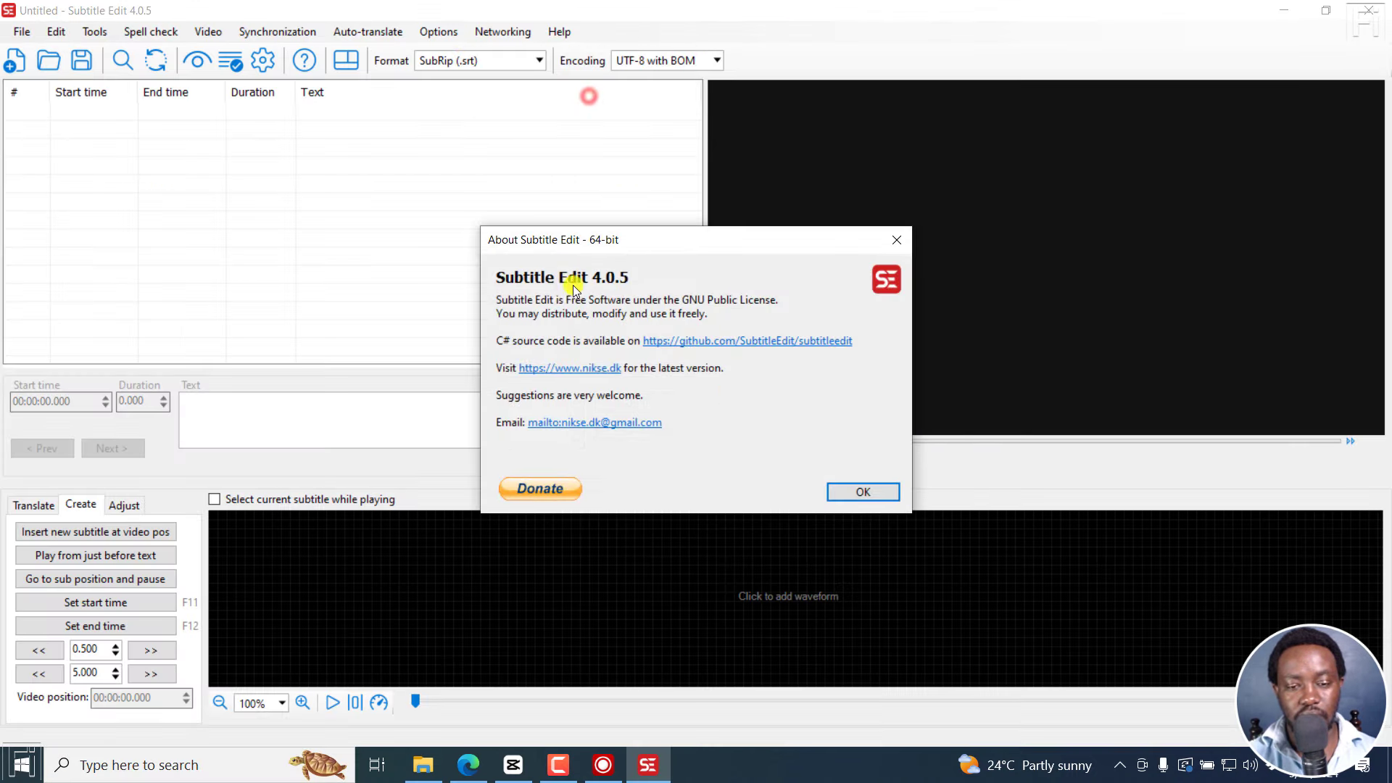
{"action": "left_click", "coordinate": [897, 240]}
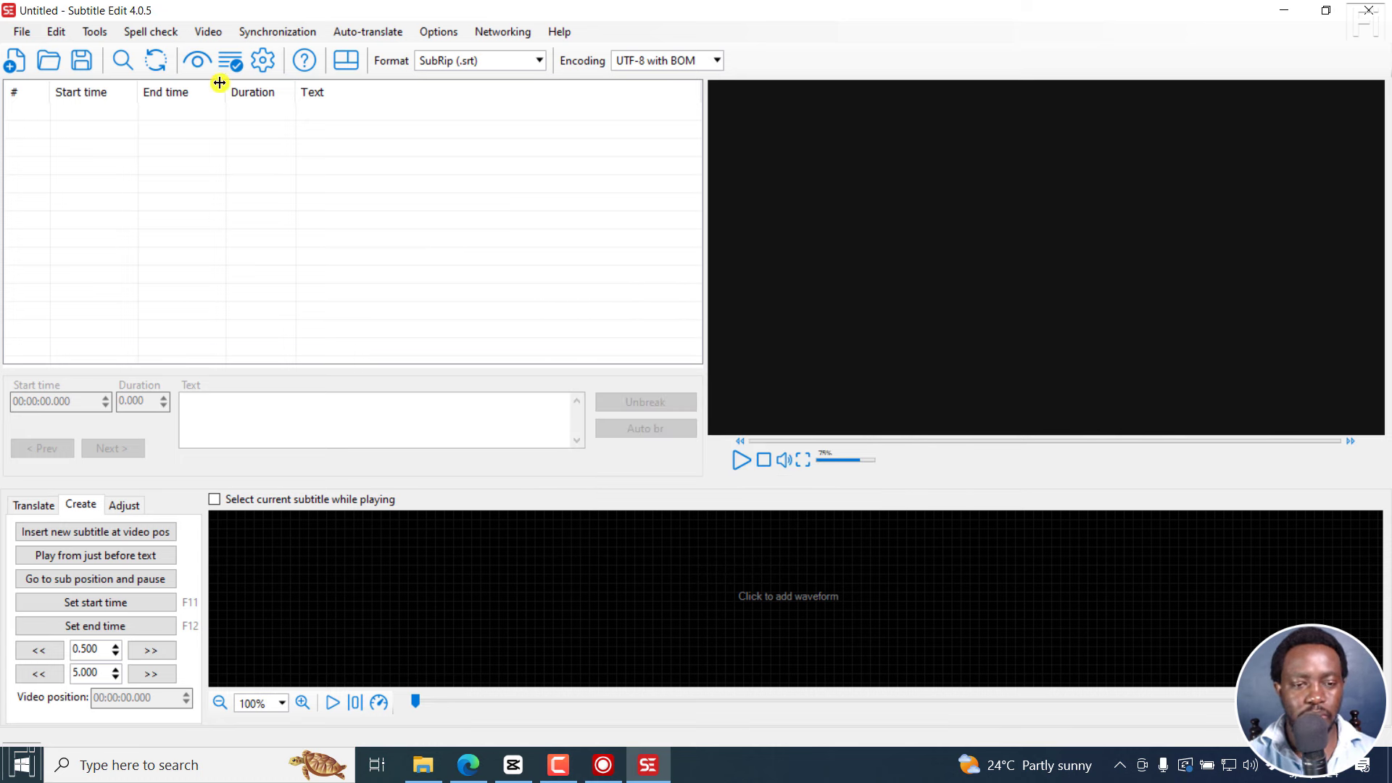
- Open the video file "How to Quickly Show Transcripts For YouTube Videos You're Watching.mp4" from the One Word Subtitles folder
{"action": "left_click", "coordinate": [211, 34]}
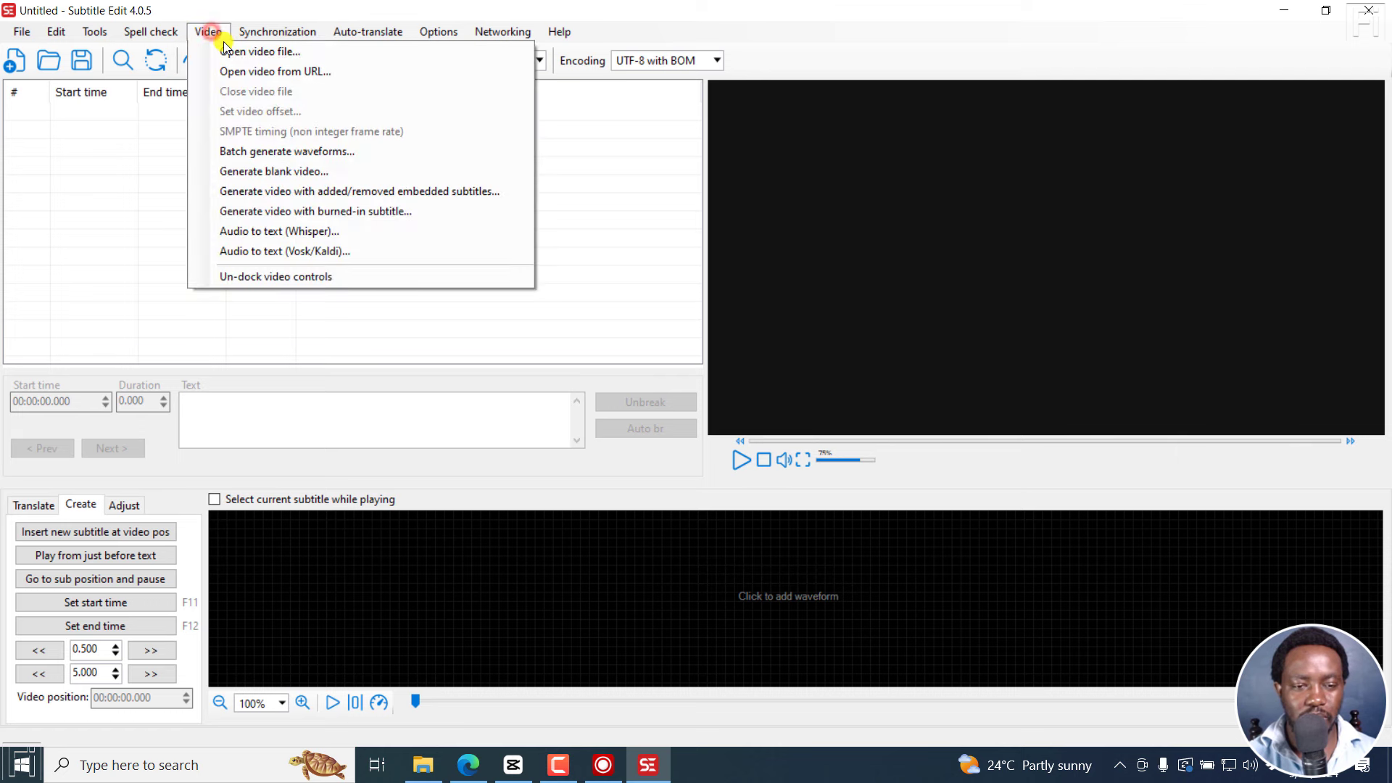
{"action": "left_click", "coordinate": [230, 53]}
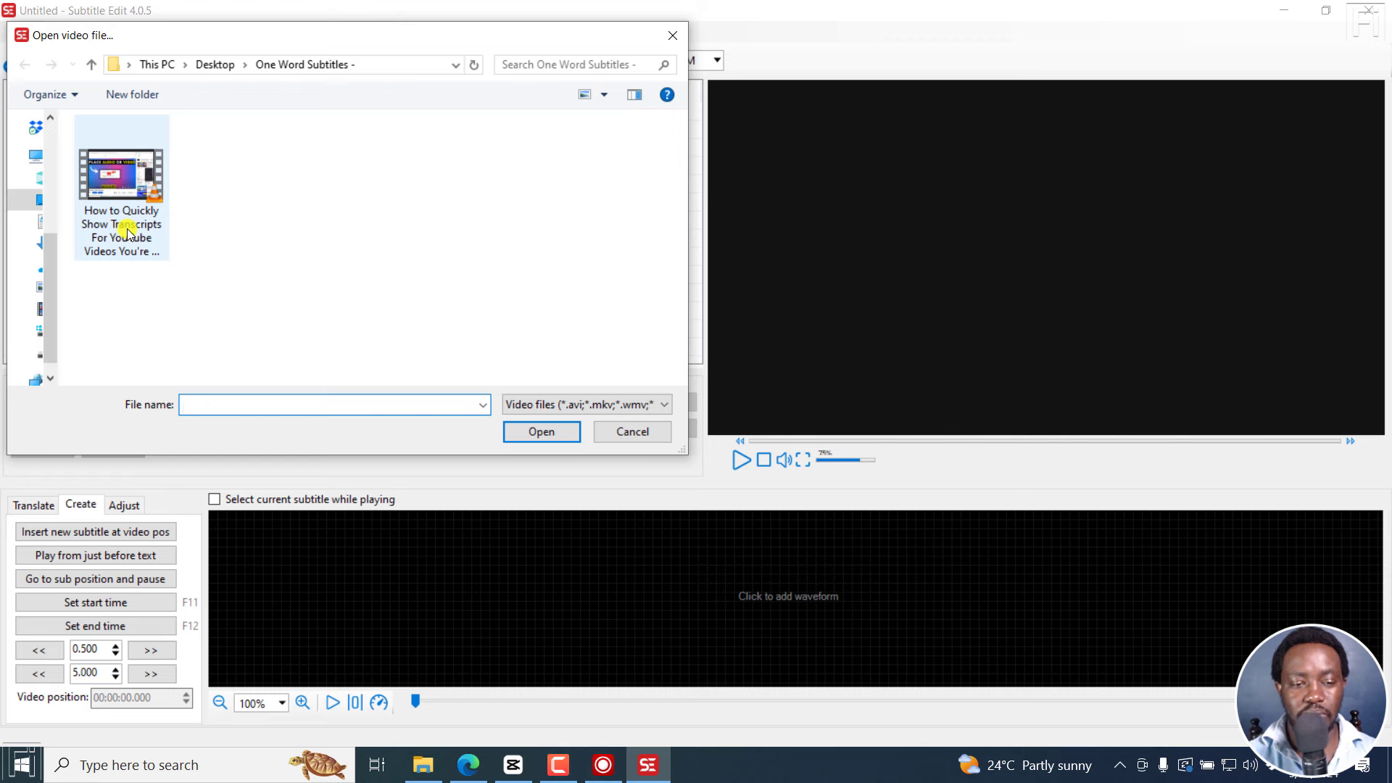
{"action": "left_click", "coordinate": [127, 231]}
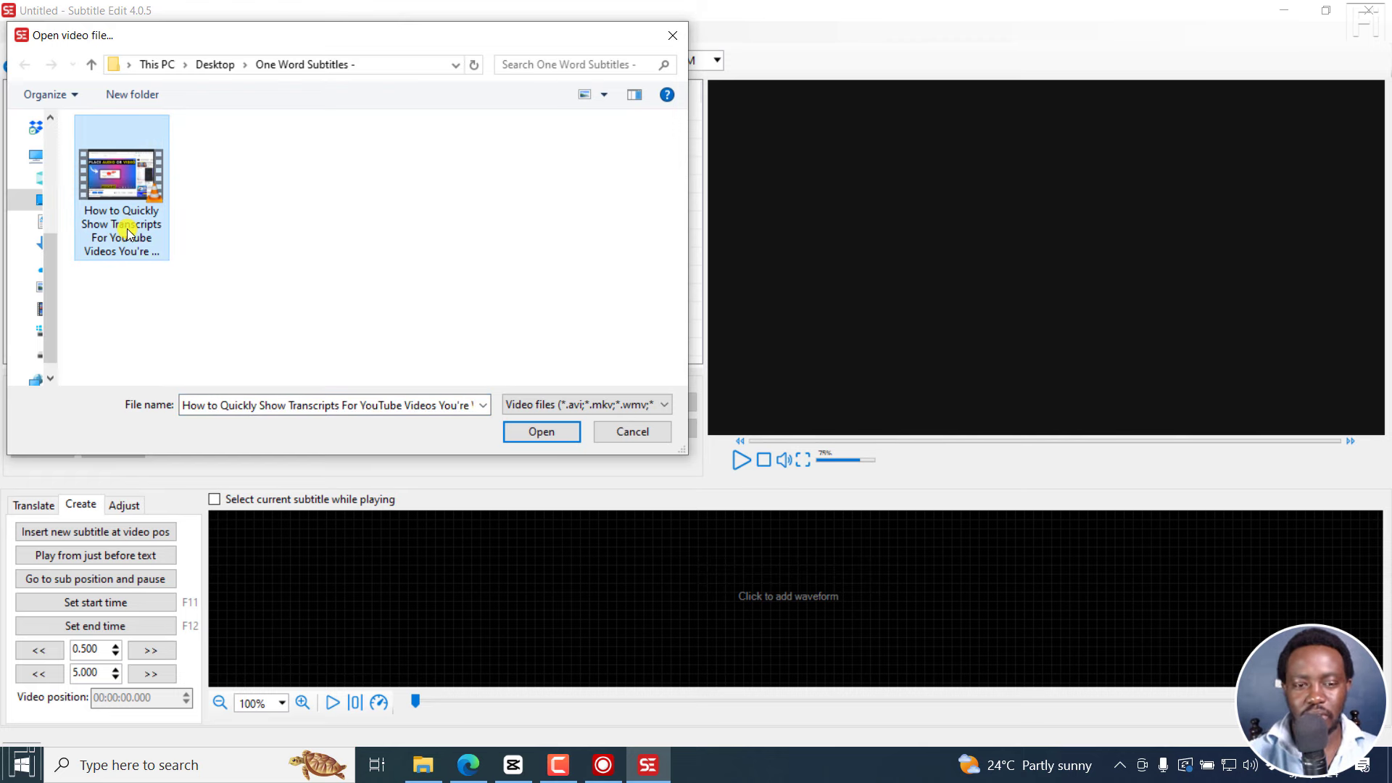
{"action": "left_click", "coordinate": [516, 433]}
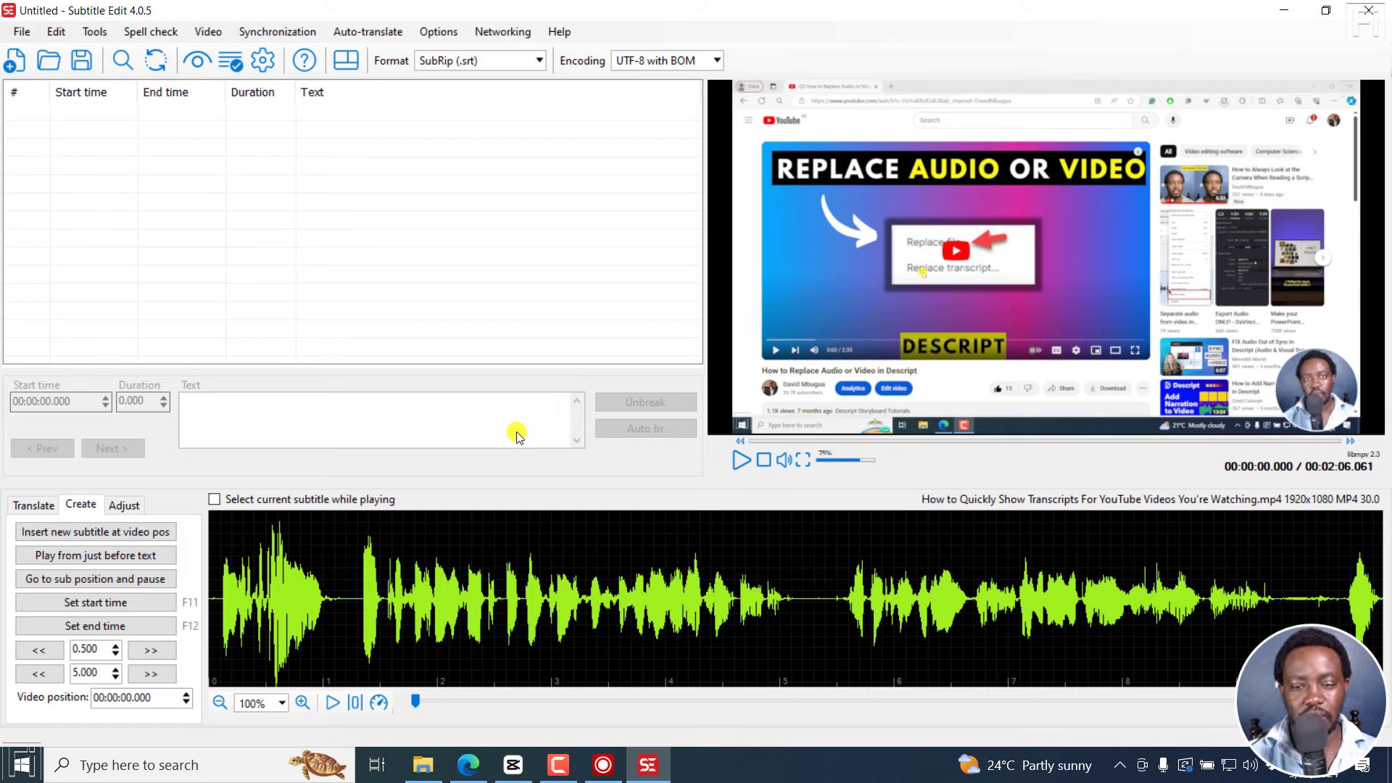
- Set up Whisper audio-to-text transcription with the Purfview's Faster-Whisper engine and the base (142 MB) model
{"action": "left_click", "coordinate": [210, 32]}
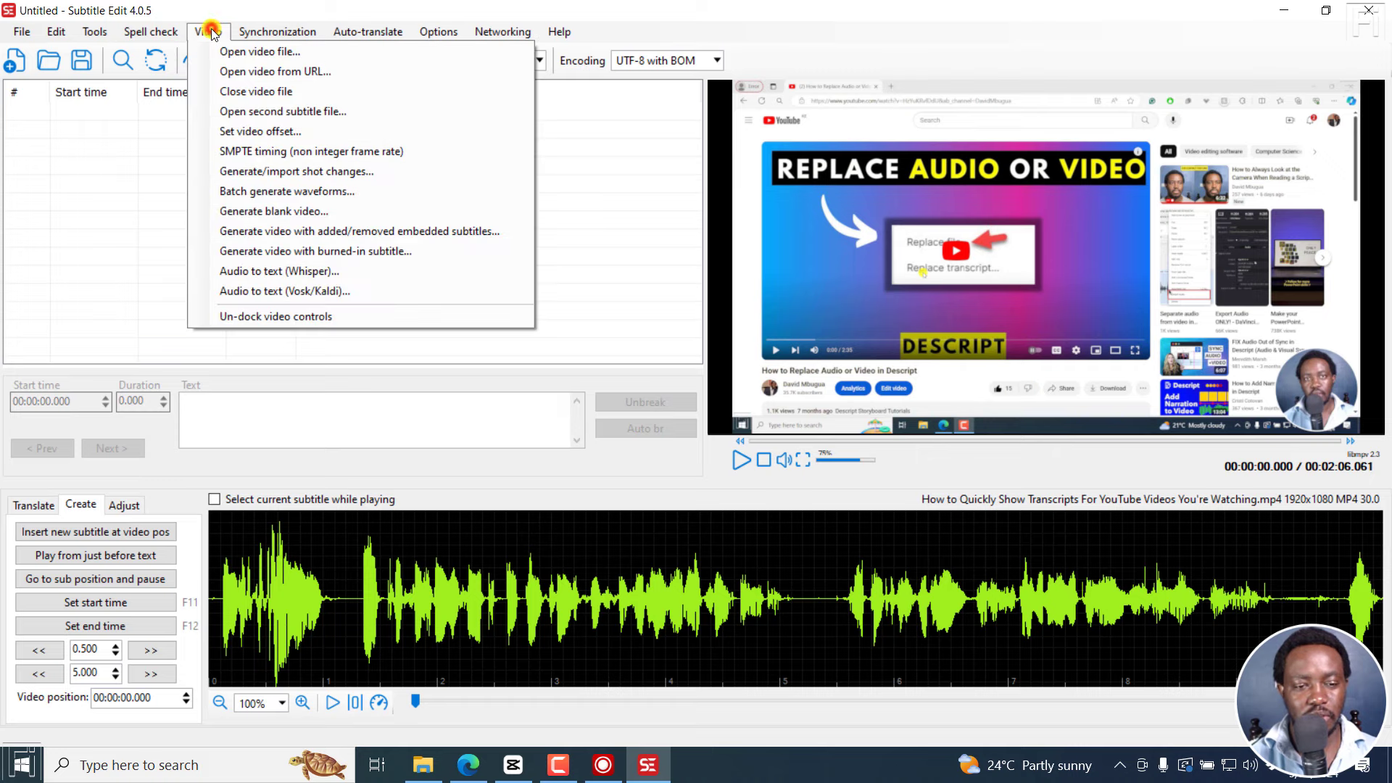
{"action": "left_click", "coordinate": [274, 275]}
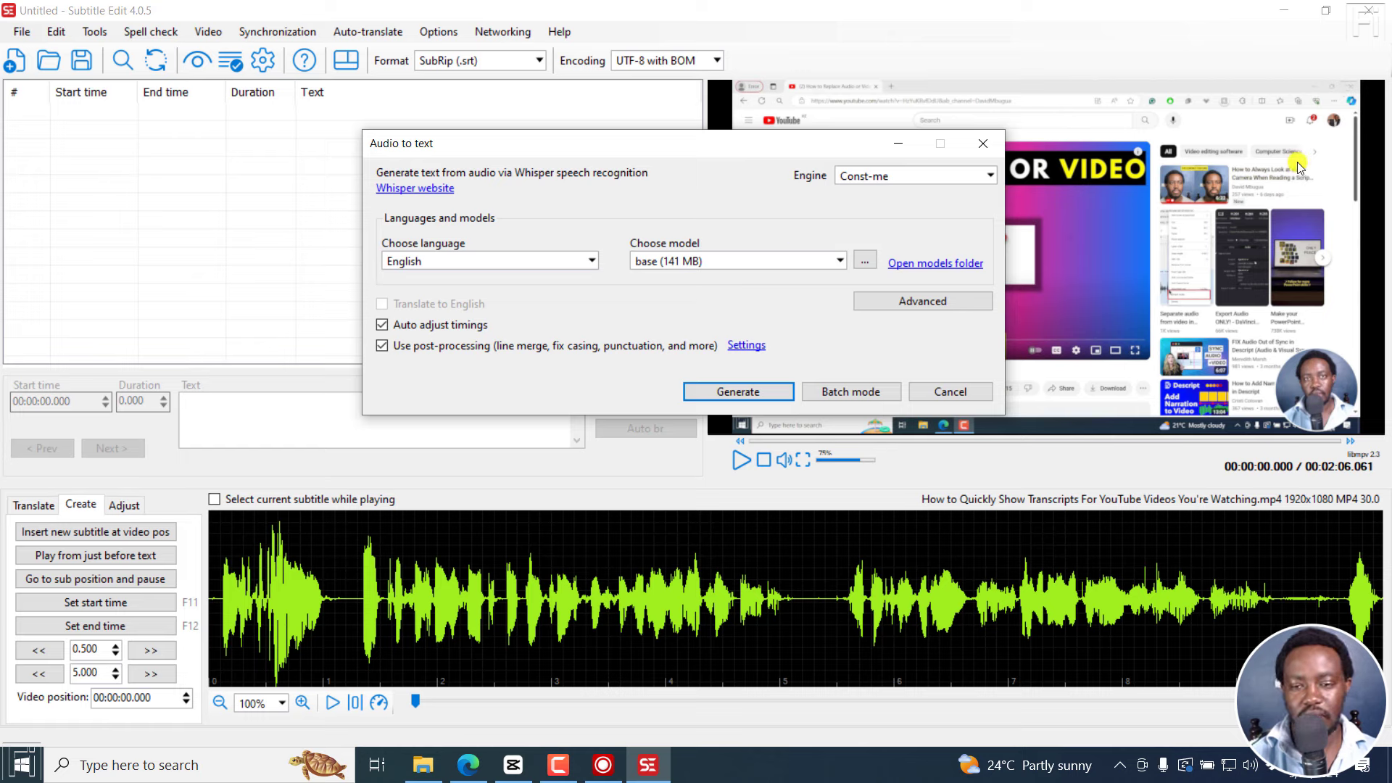
{"action": "left_click", "coordinate": [993, 178]}
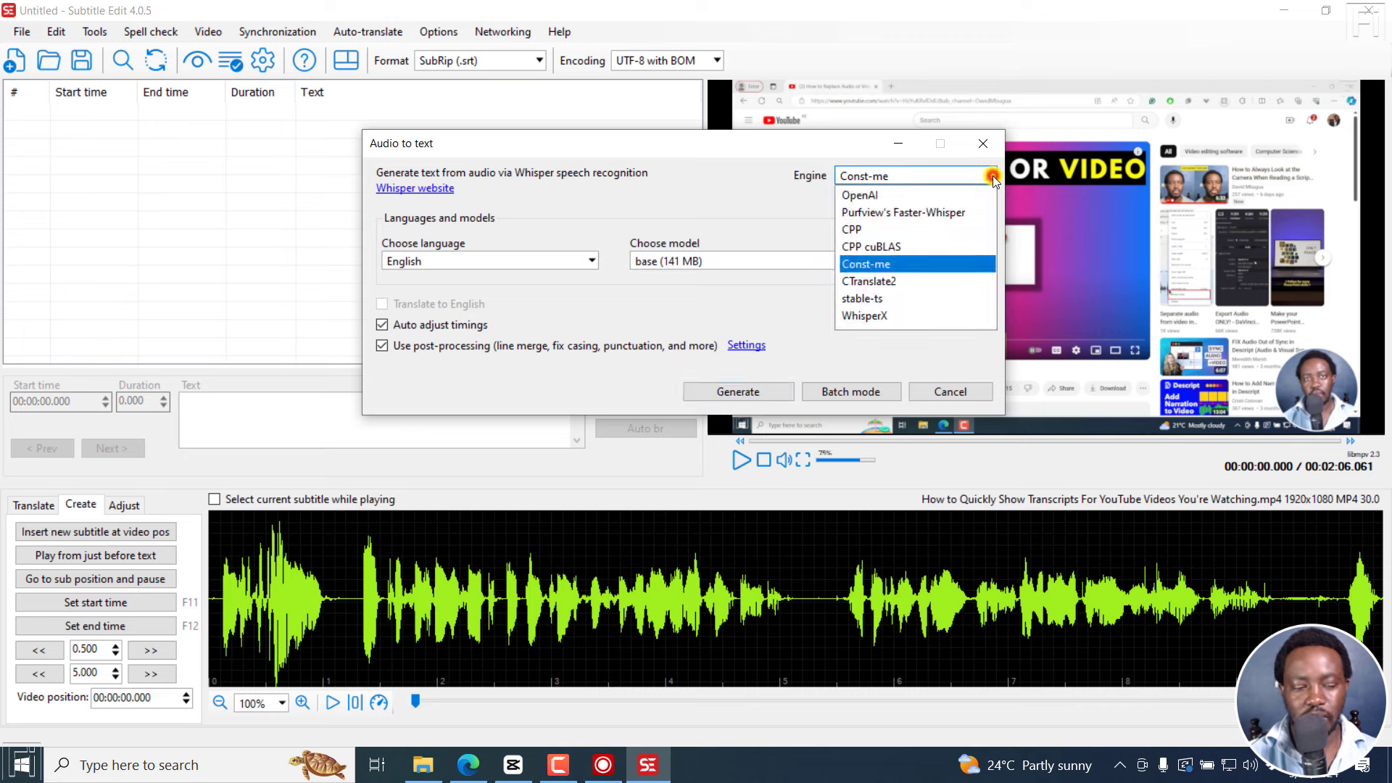
{"action": "left_click", "coordinate": [917, 213]}
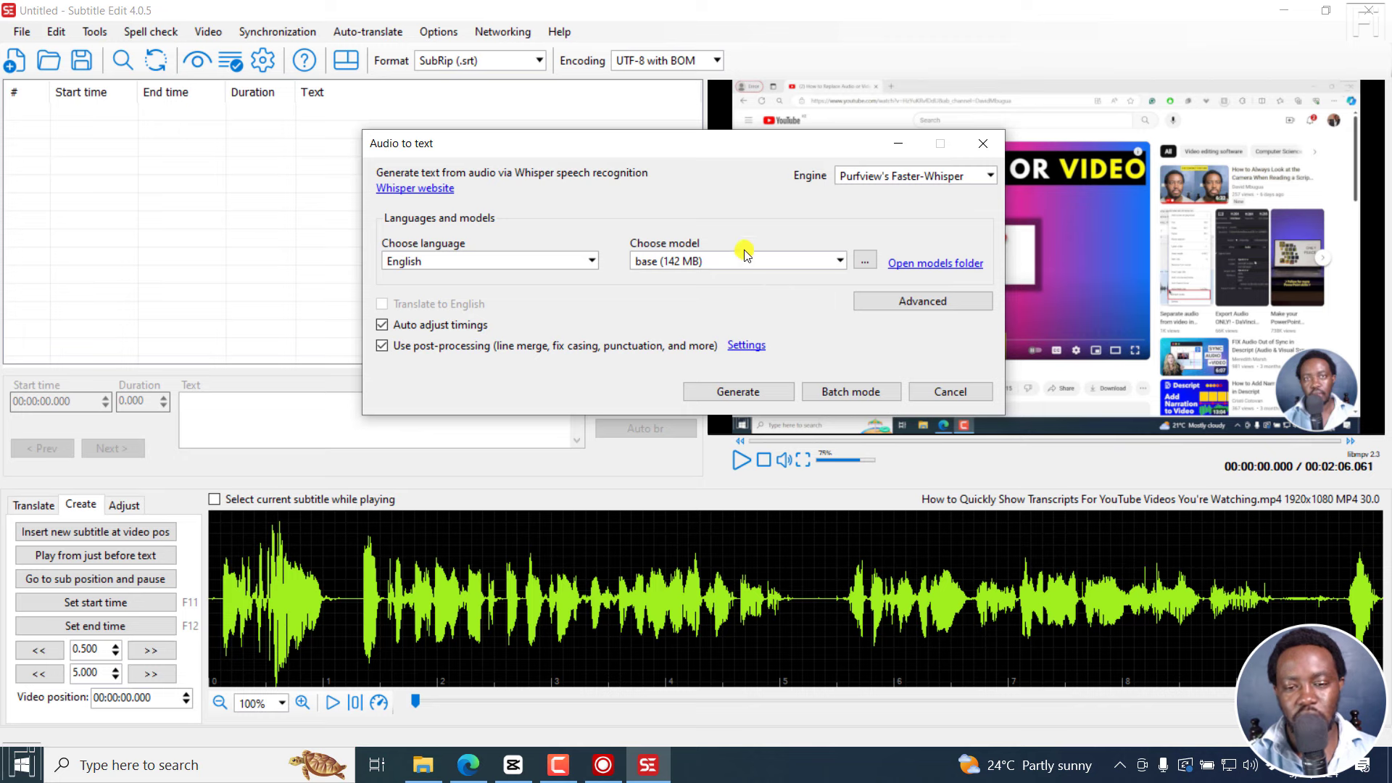
{"action": "left_click", "coordinate": [845, 266]}
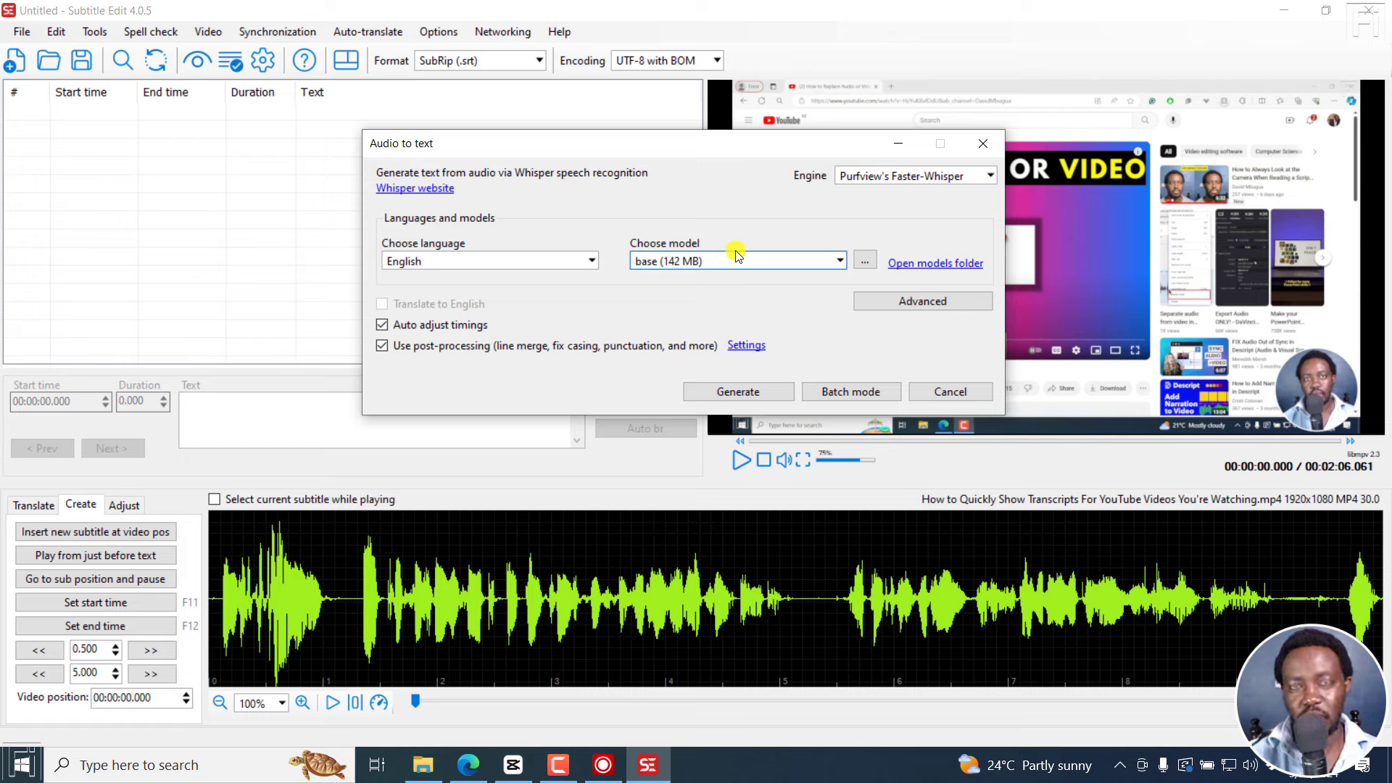
- Apply the advanced Single words preset, --one_word 2, as the extra Whisper command line parameter
{"action": "left_click", "coordinate": [939, 304]}
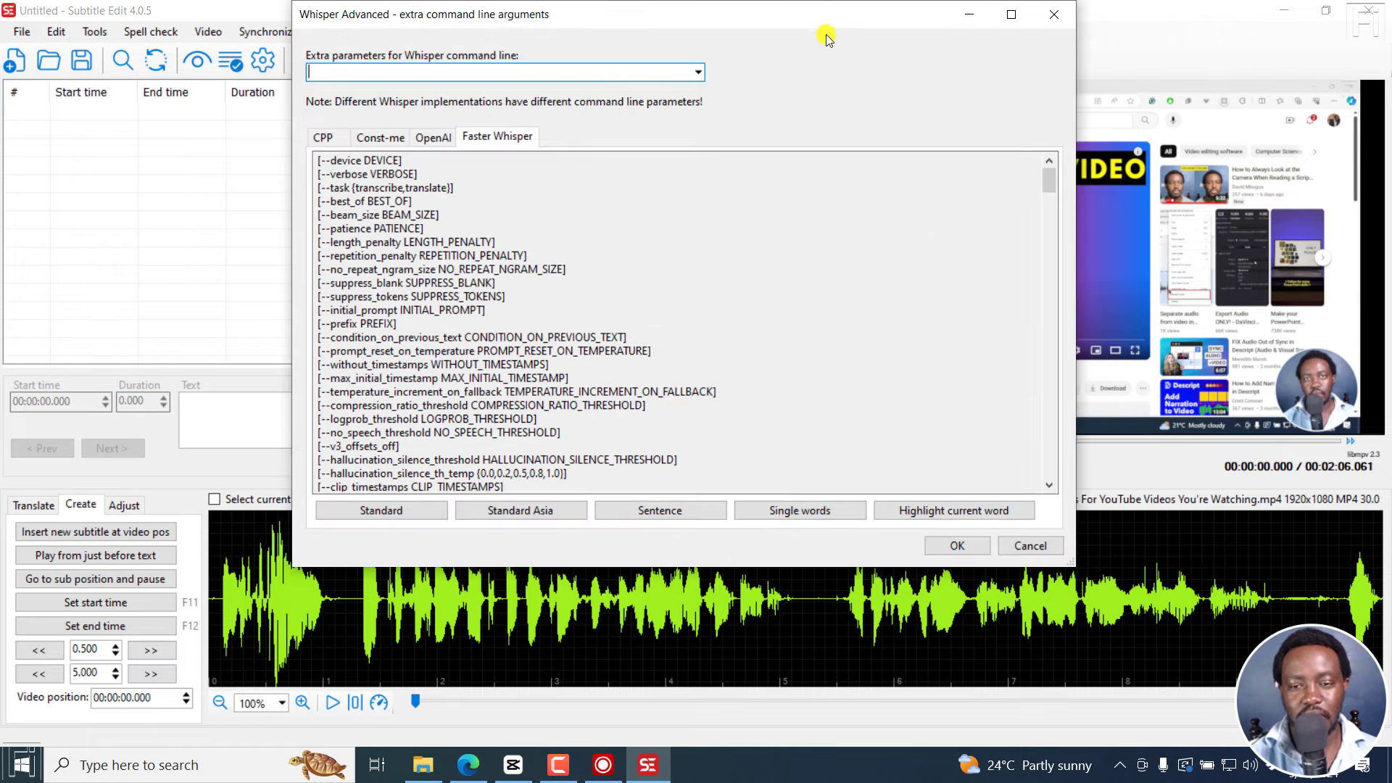
{"action": "left_click", "coordinate": [792, 511]}
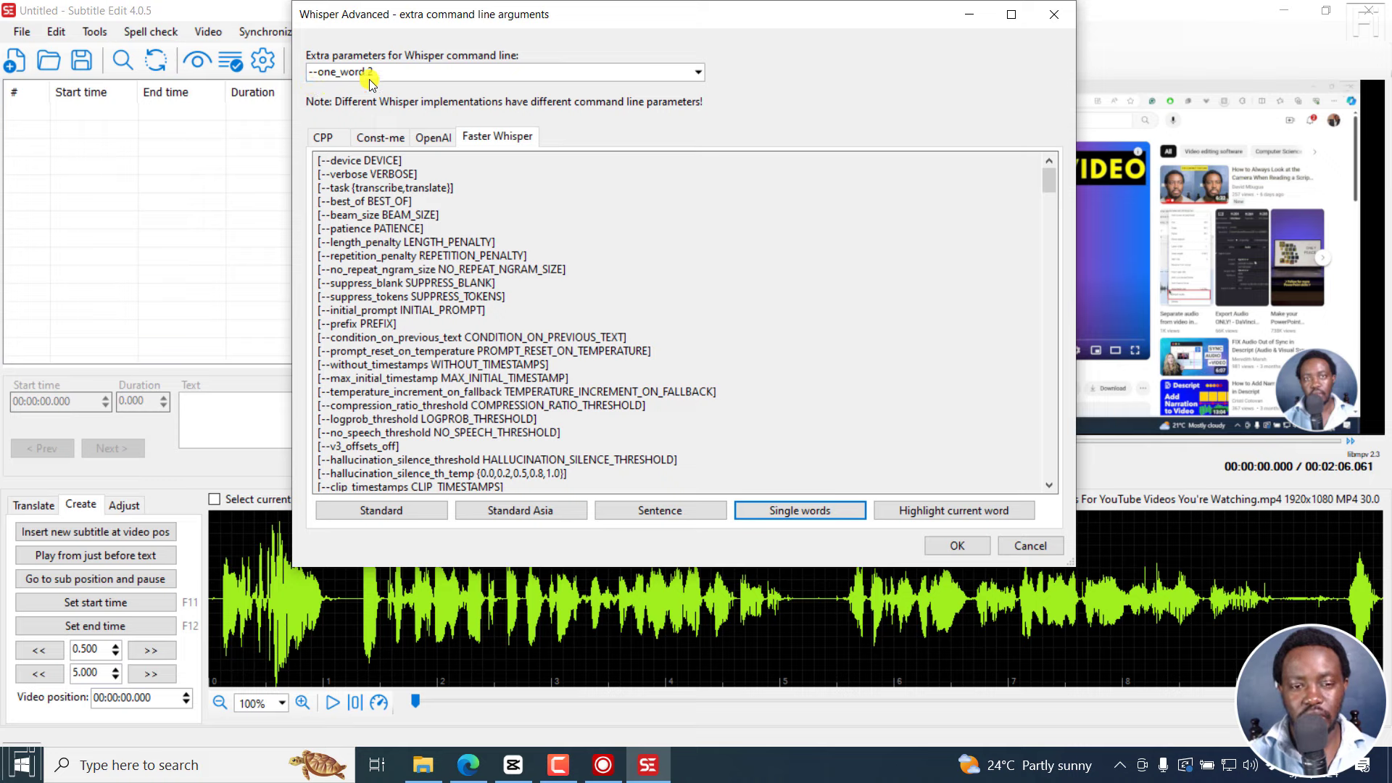
{"action": "left_click", "coordinate": [956, 547]}
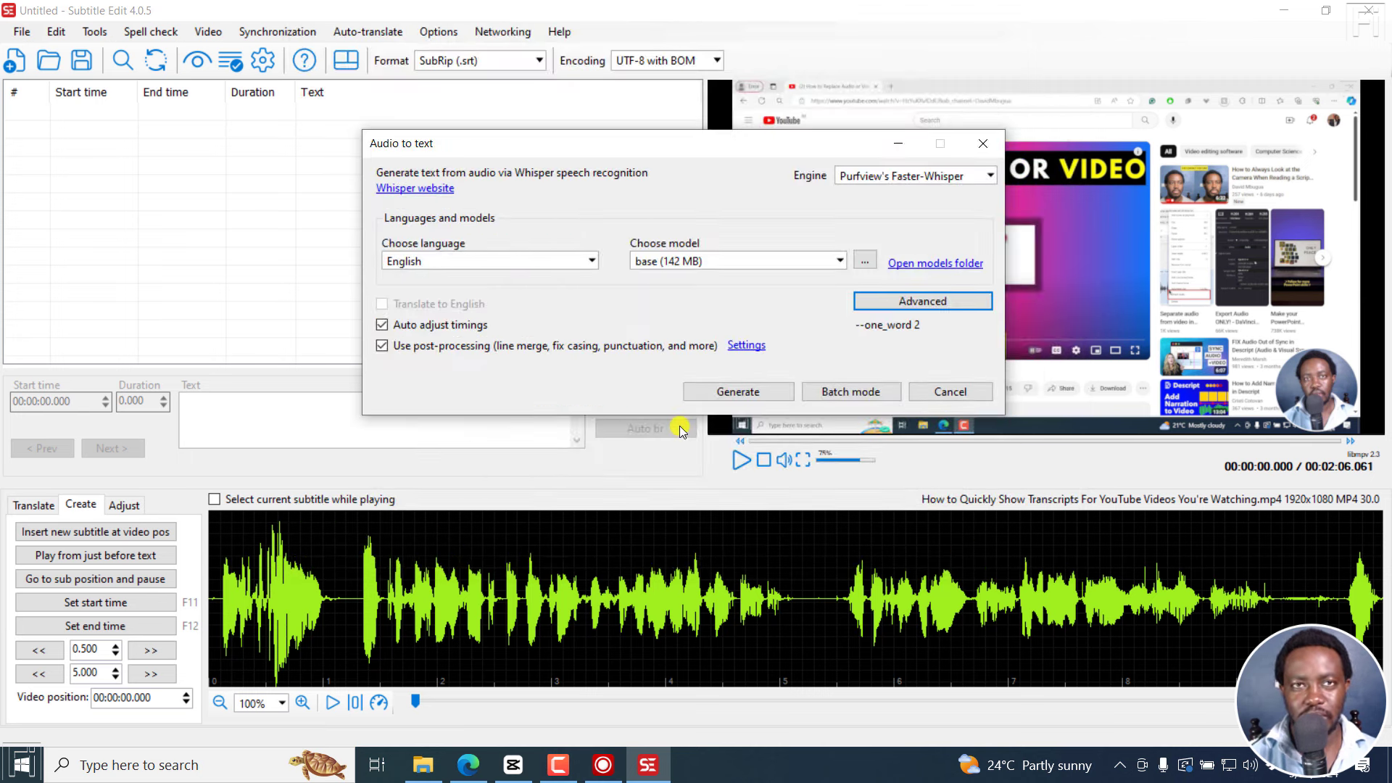
- Generate the single-word subtitles from the video's audio and review the subtitle list down to its end
{"action": "left_click", "coordinate": [742, 392]}
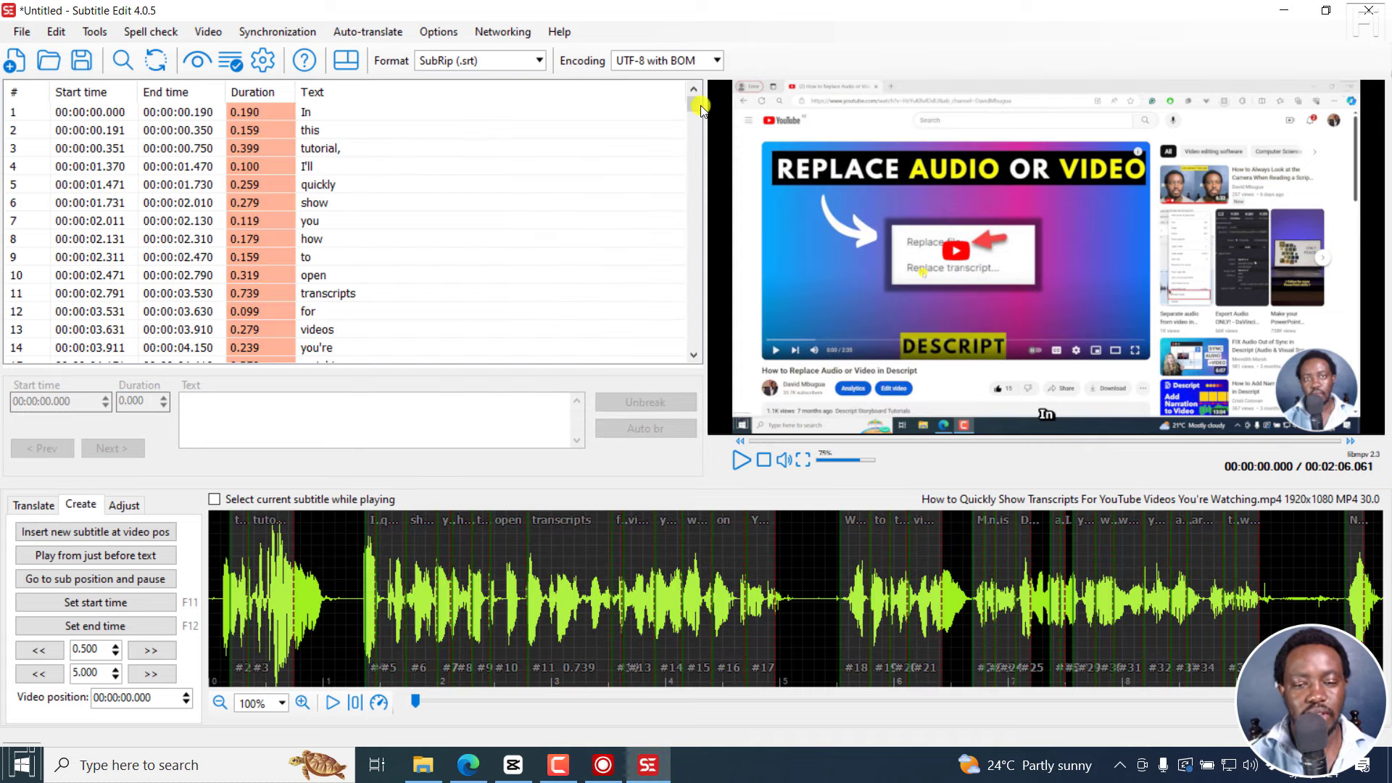
{"action": "left_click_drag", "start_coordinate": [692, 103], "coordinate": [698, 371]}
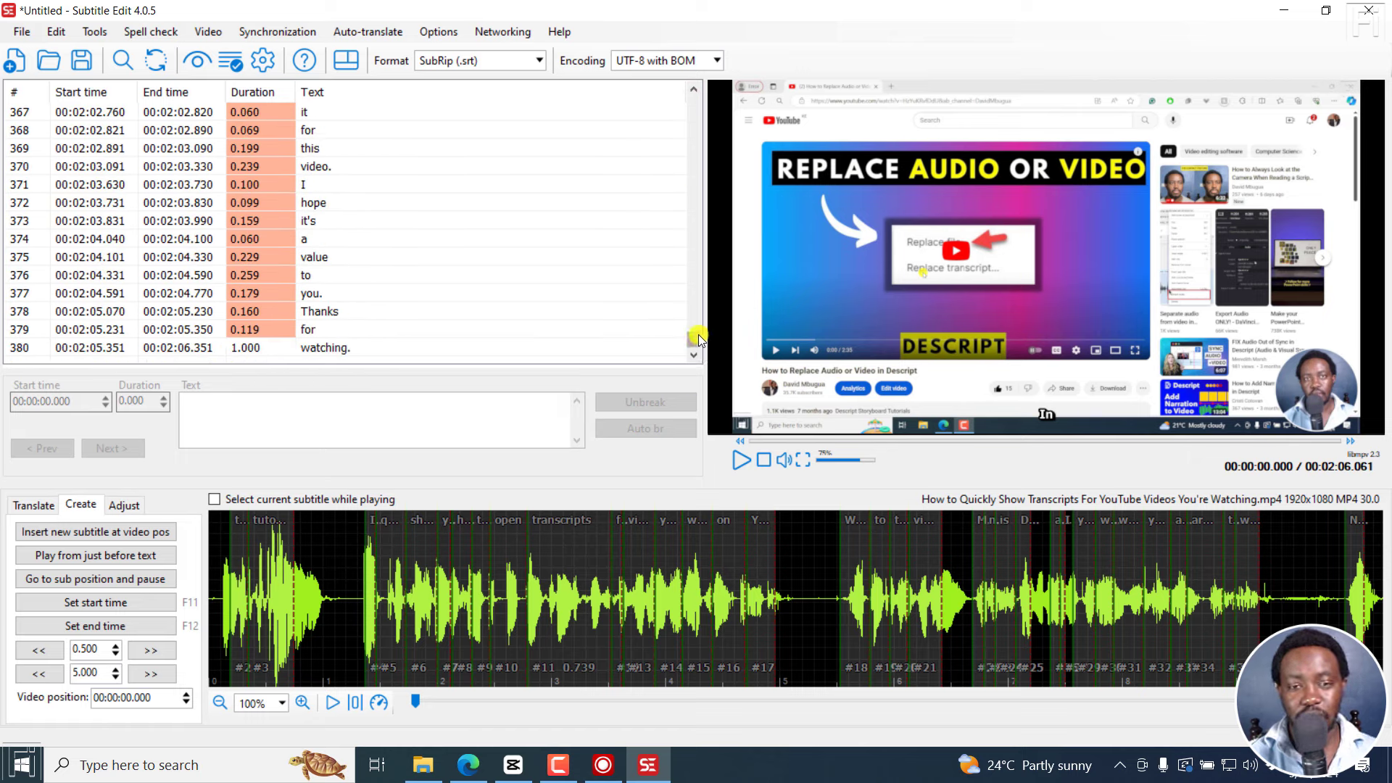
- Save the subtitles in SubRip (.srt) format as "How to Quickly Show Transcripts For YouTube Videos You're Watching.srt" in the One Word Subtitles folder
{"action": "left_click", "coordinate": [21, 31]}
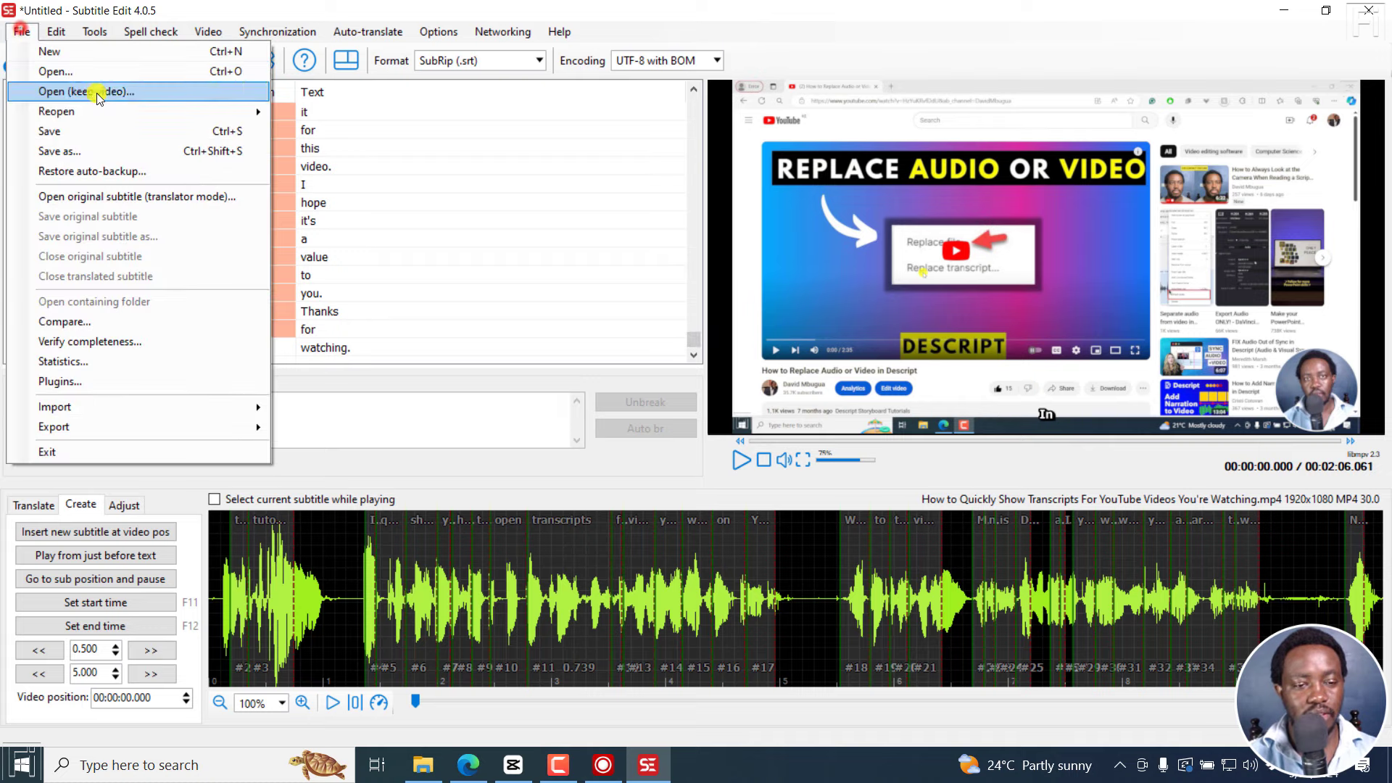
{"action": "left_click", "coordinate": [93, 150]}
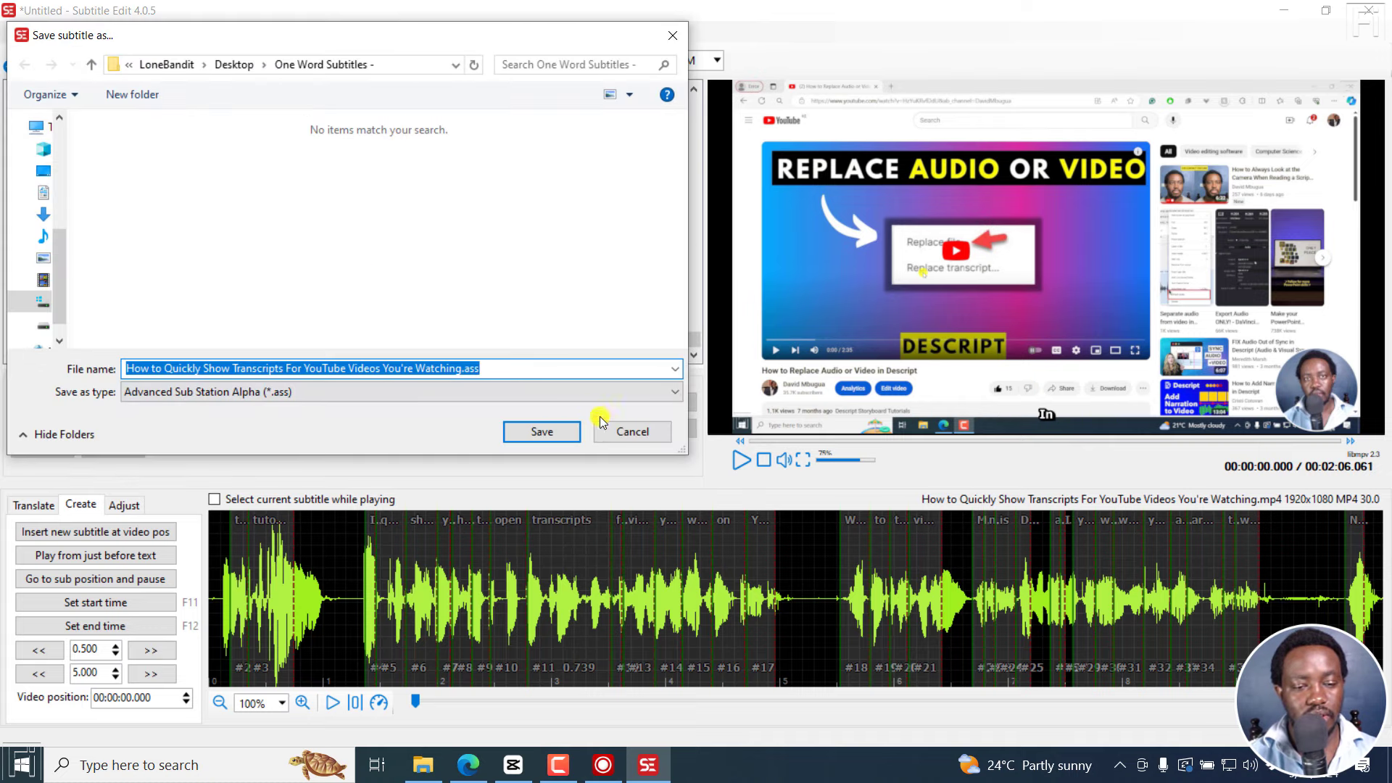
{"action": "left_click", "coordinate": [519, 390]}
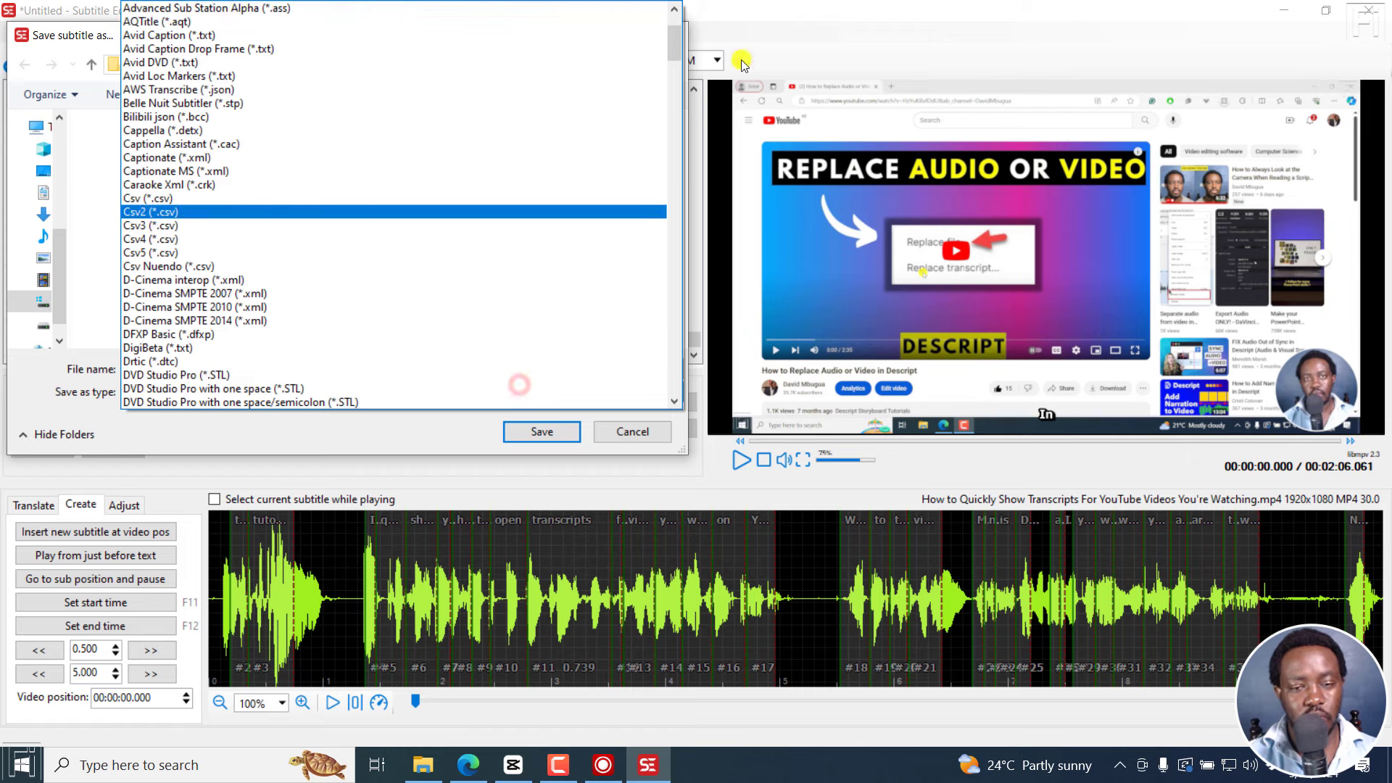
{"action": "scroll", "coordinate": [675, 40], "scroll_direction": "up", "scroll_amount": 3}
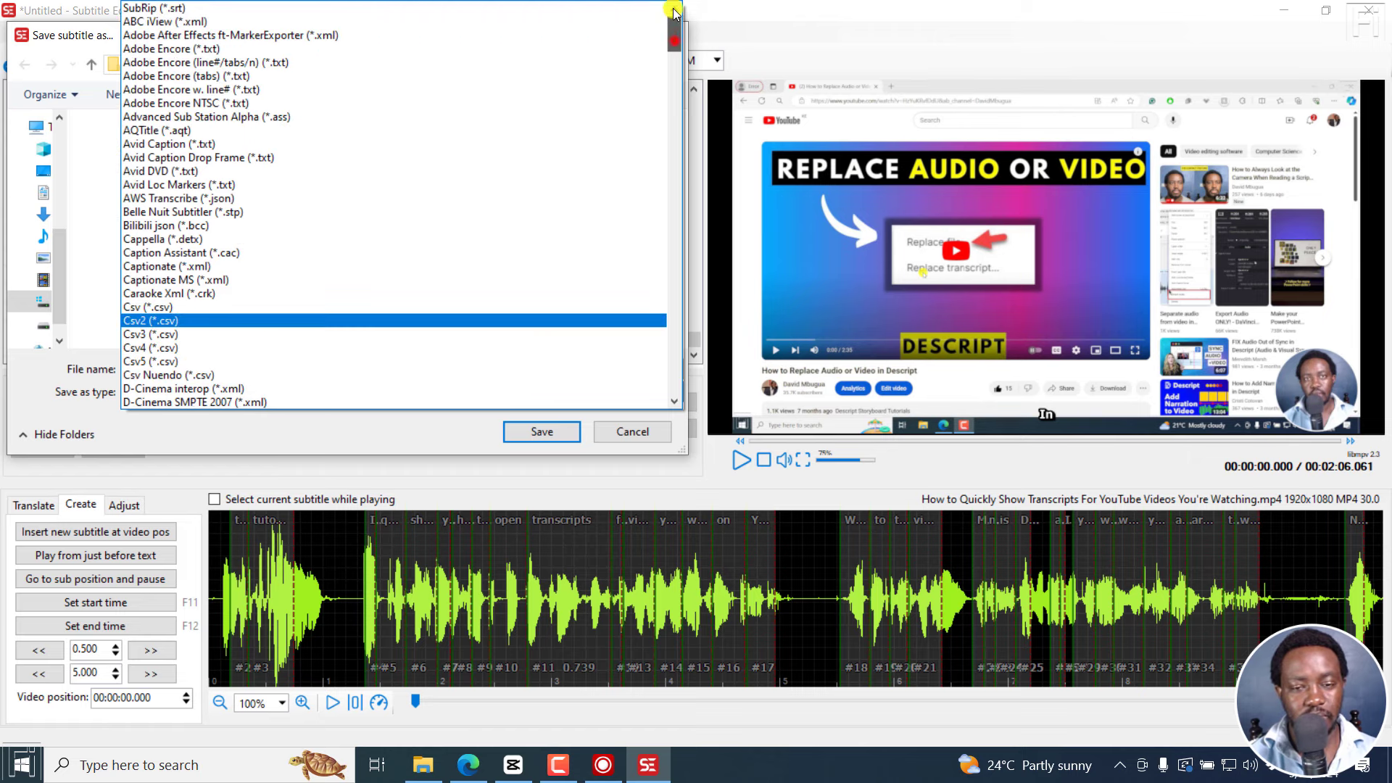
{"action": "left_click", "coordinate": [150, 8]}
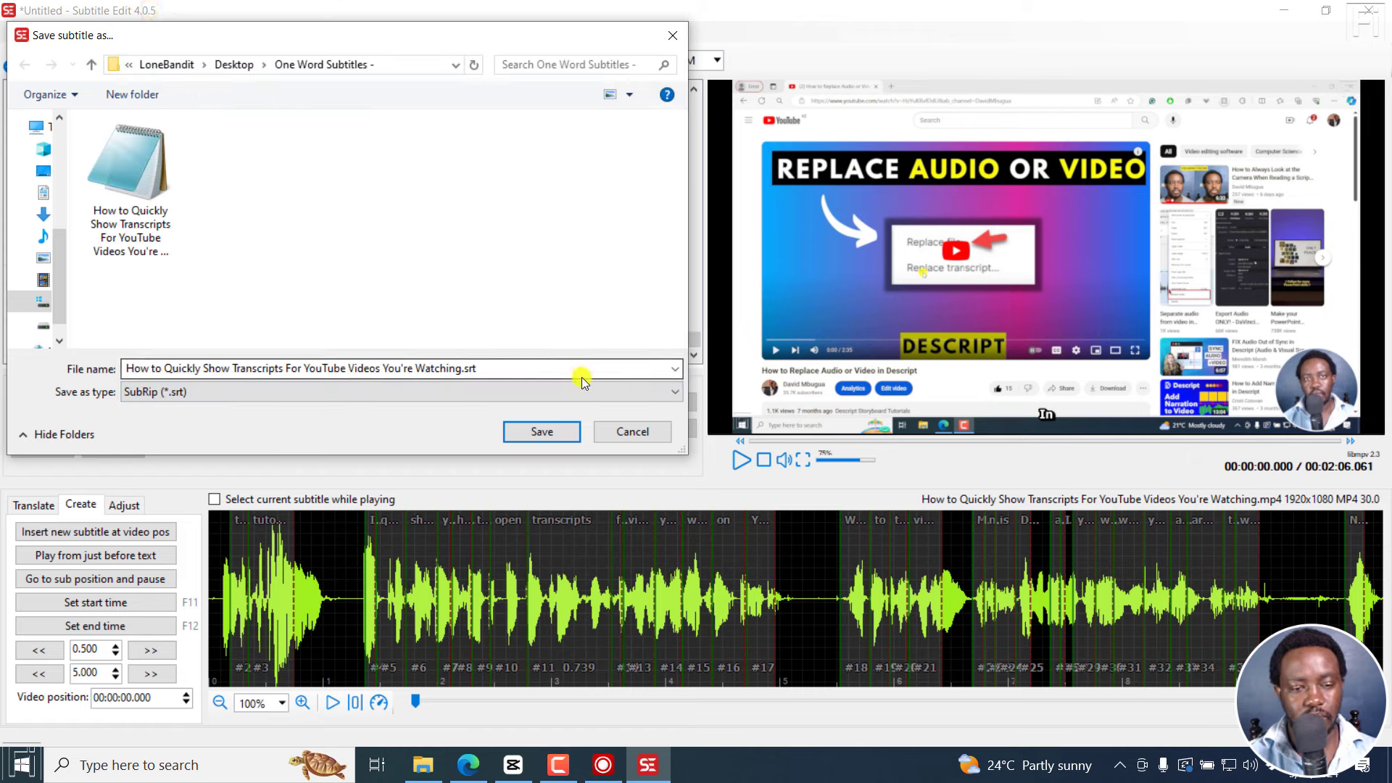
{"action": "left_click", "coordinate": [544, 432]}
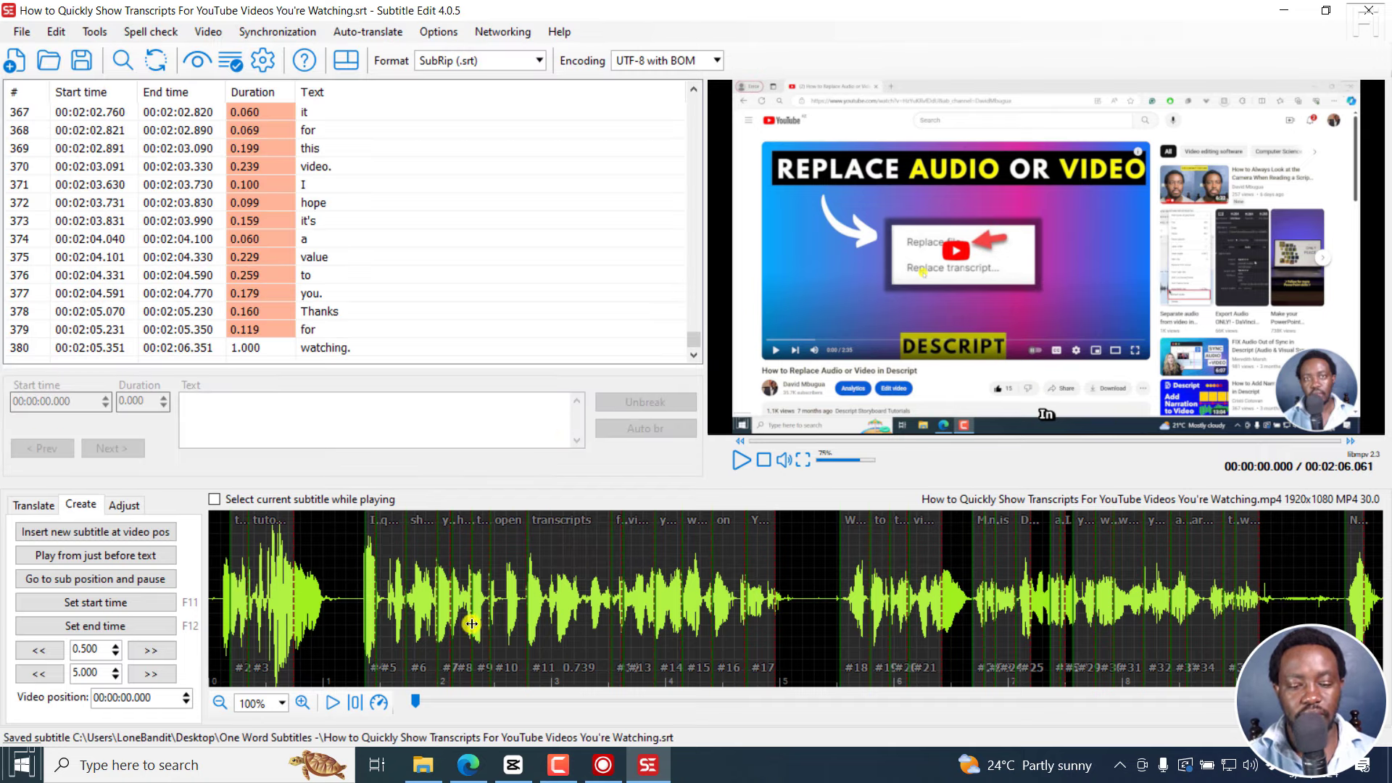
- Show the One Word Subtitles folder with full file names and compare the two SRT files with the video's name
{"action": "left_click", "coordinate": [422, 770]}
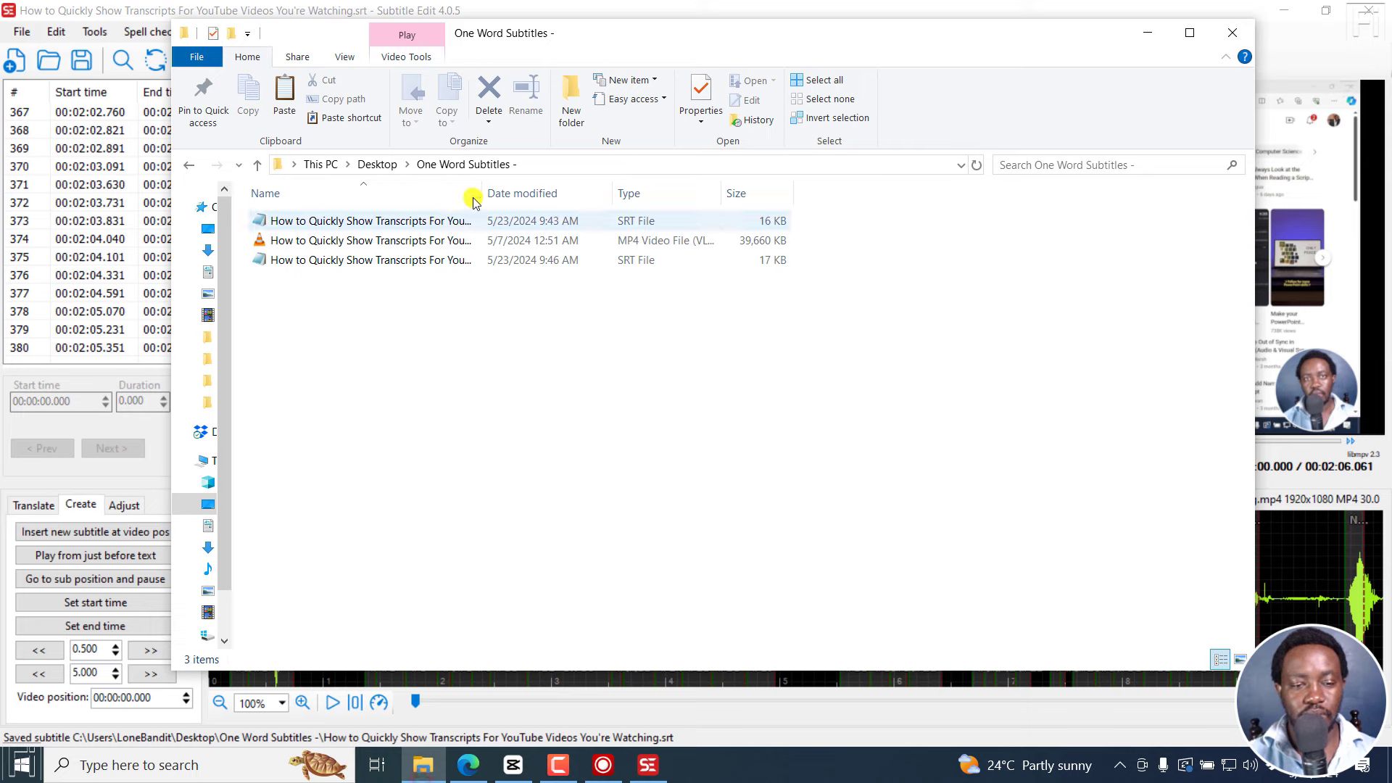
{"action": "left_click_drag", "start_coordinate": [482, 186], "coordinate": [876, 178]}
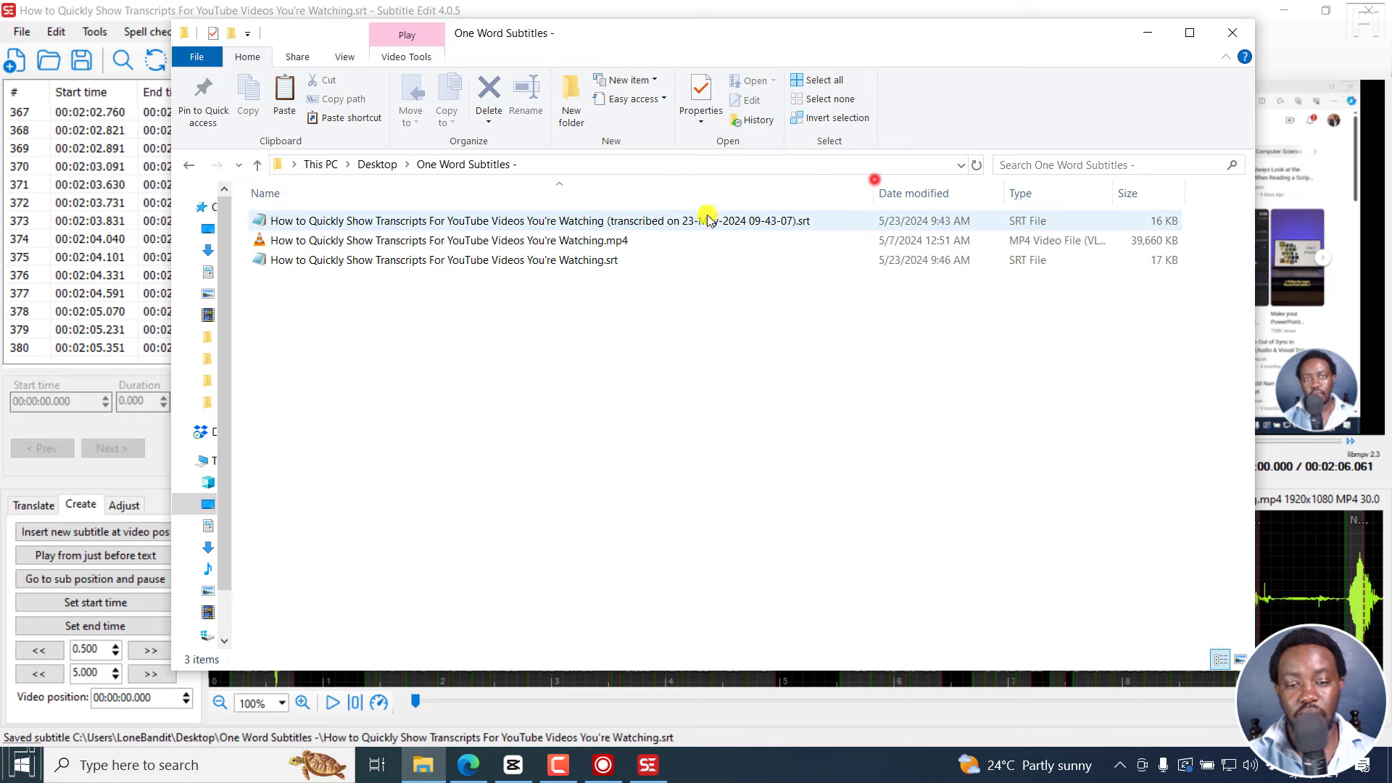
{"action": "left_click", "coordinate": [620, 222]}
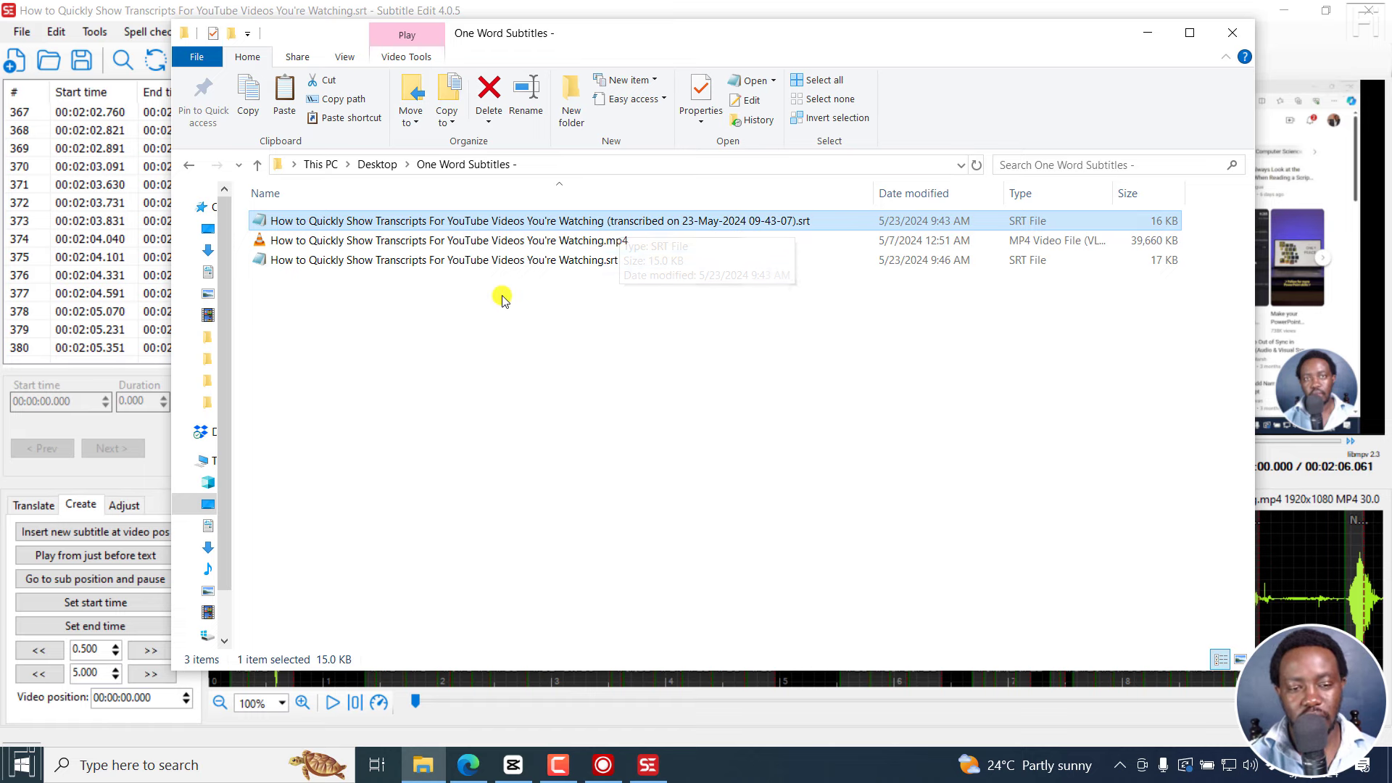
{"action": "left_click", "coordinate": [459, 262]}
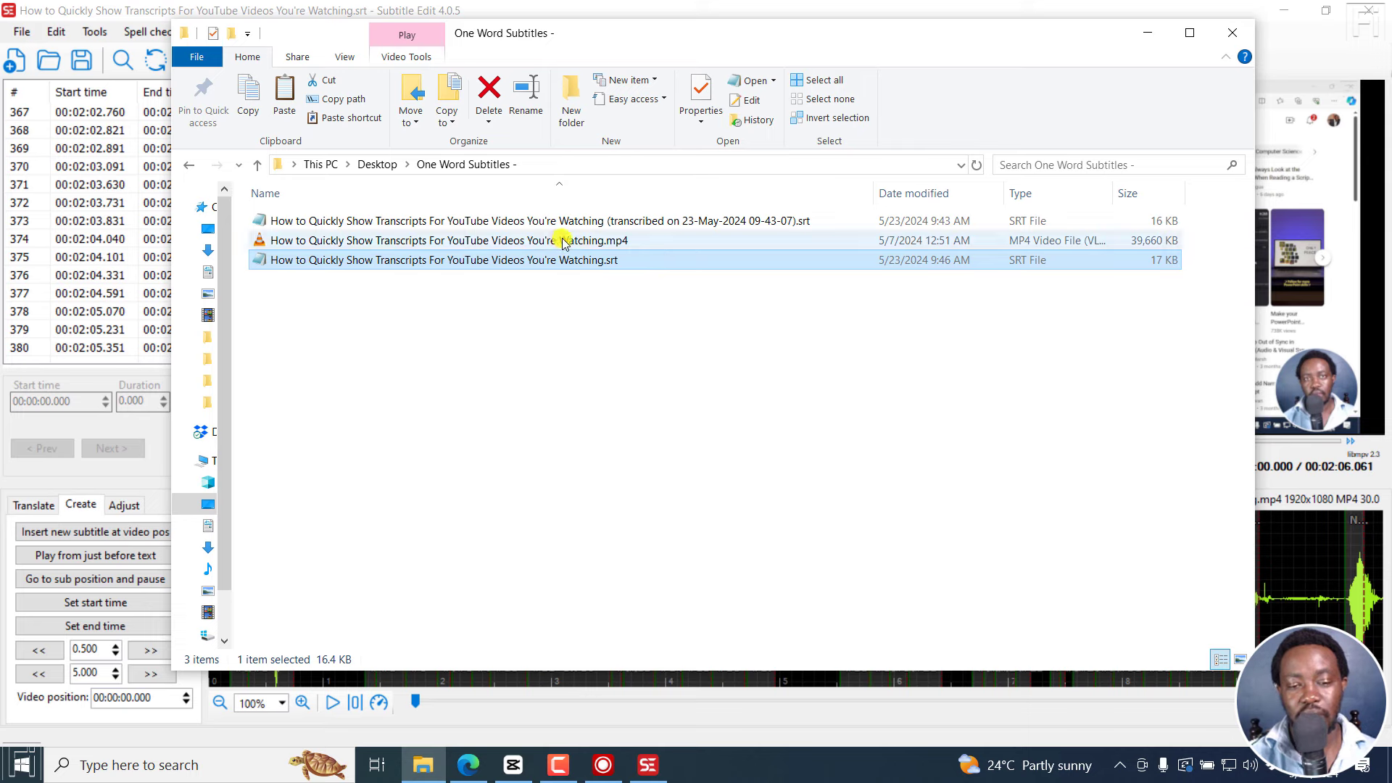
{"action": "left_click", "coordinate": [548, 366]}
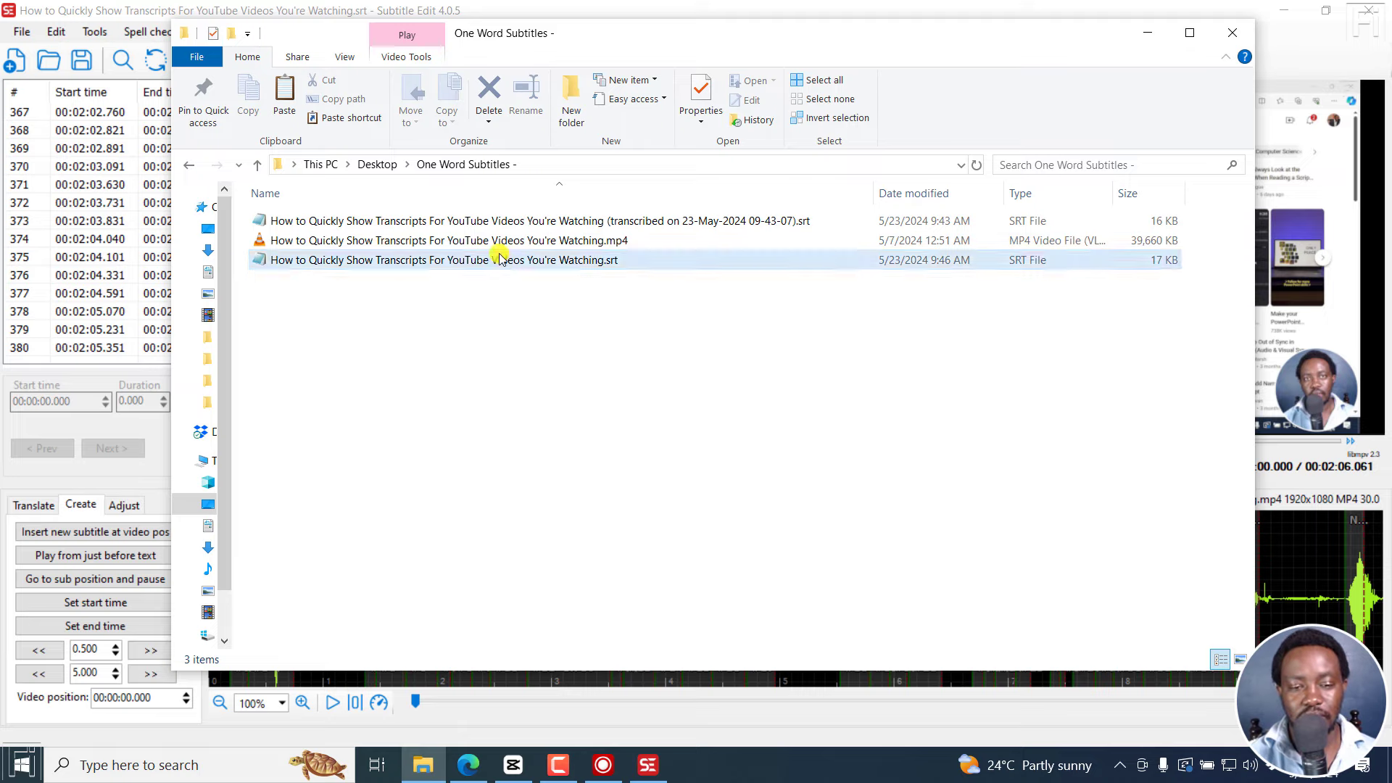
- Play the MP4 in VLC media player to check its one-word subtitles, pause it and close the player
{"action": "double_click", "coordinate": [478, 240]}
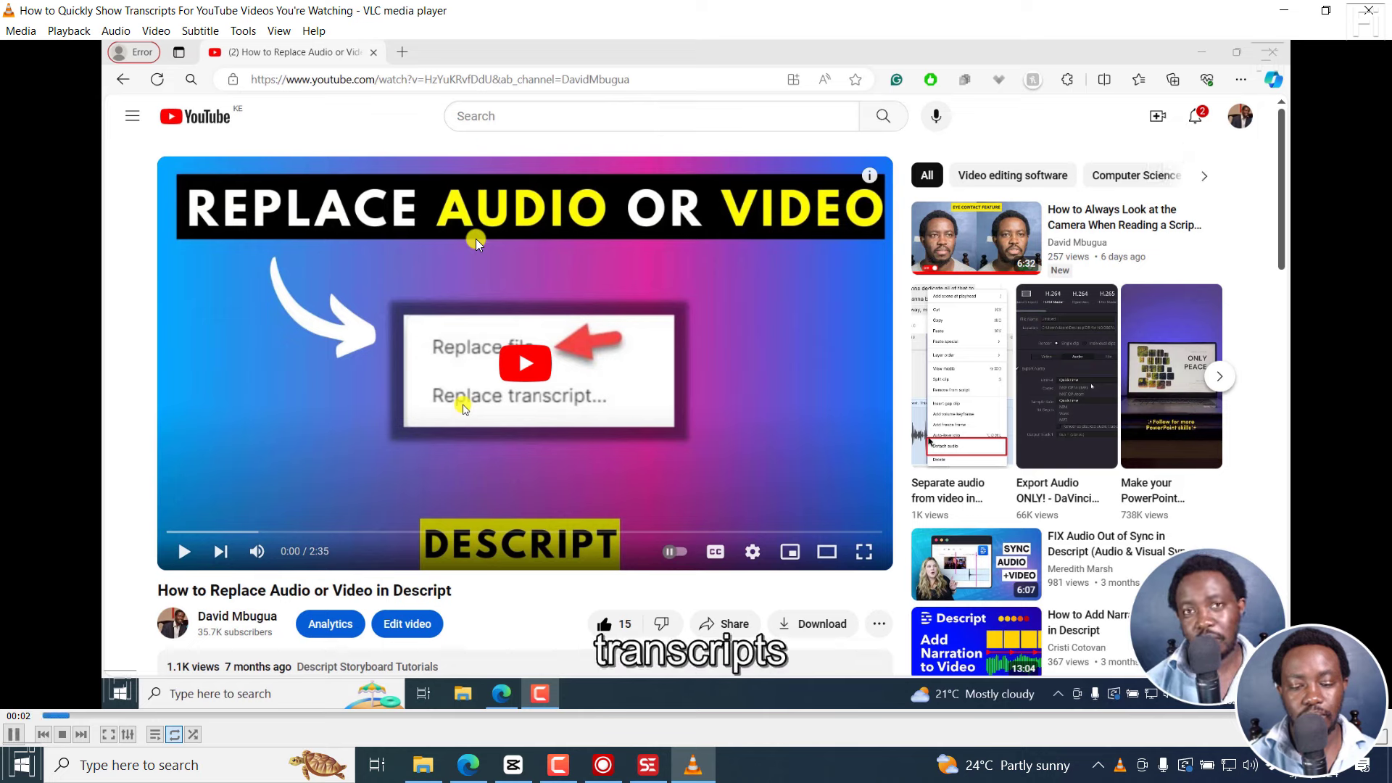
{"action": "key", "text": "space"}
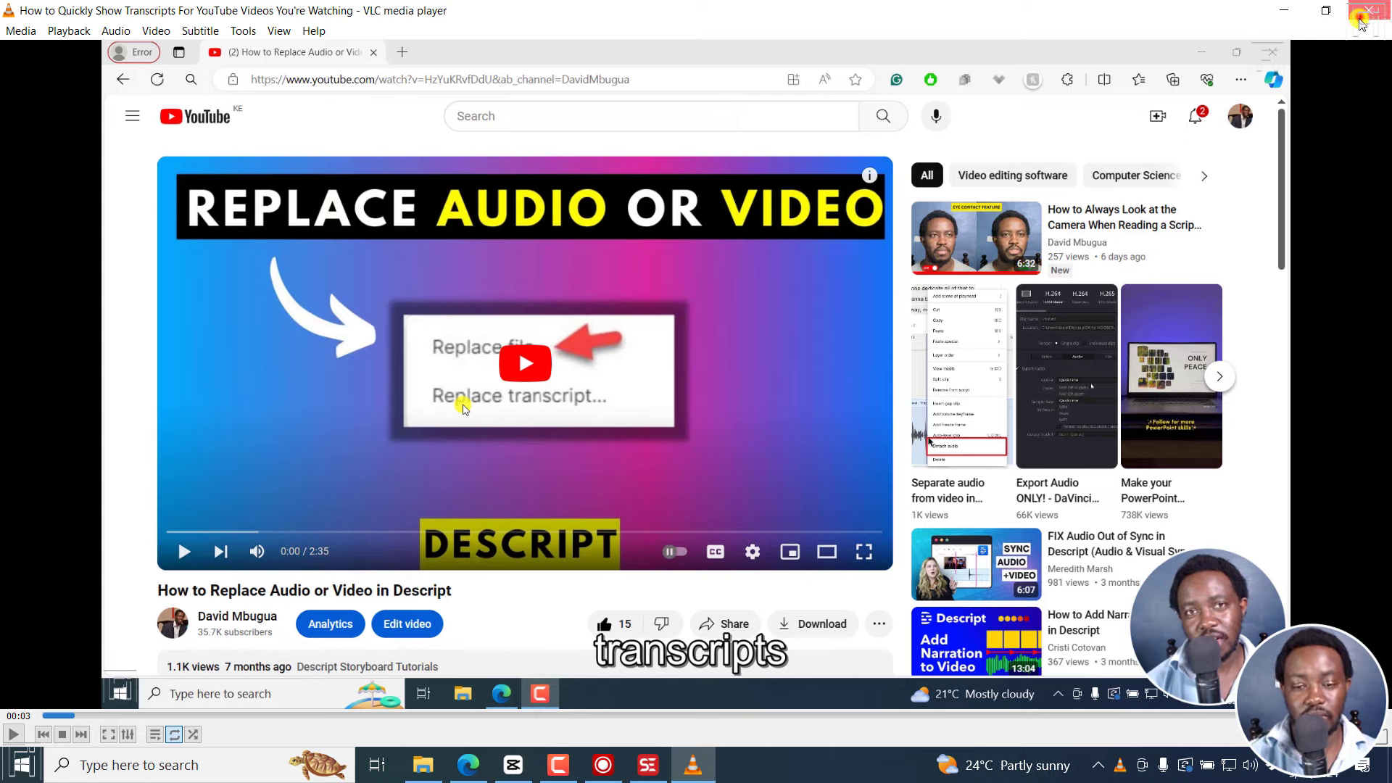
{"action": "left_click", "coordinate": [1368, 11]}
{"action": "left_click", "coordinate": [752, 5]}
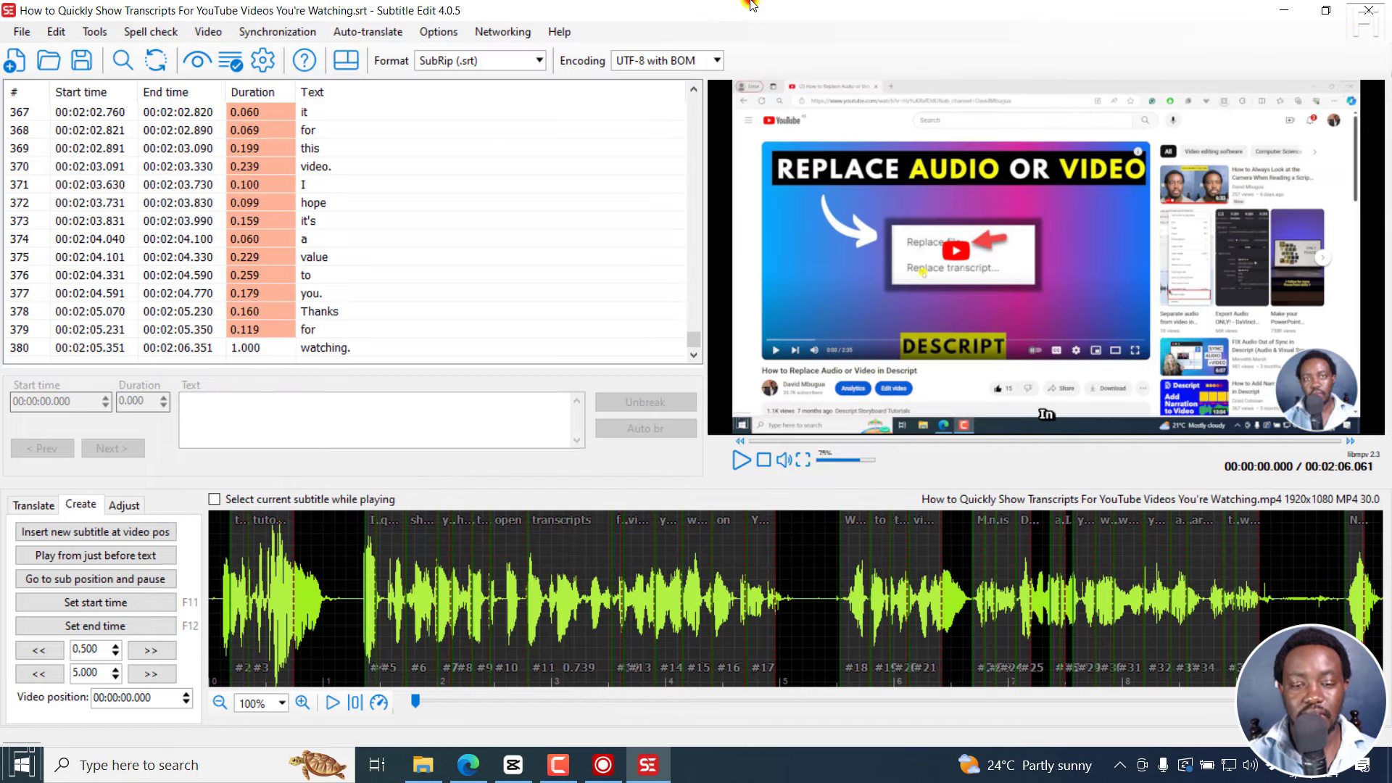
- Switch to CapCut, import the video from the One Word Subtitles folder and add it to the timeline
{"action": "left_click", "coordinate": [512, 768]}
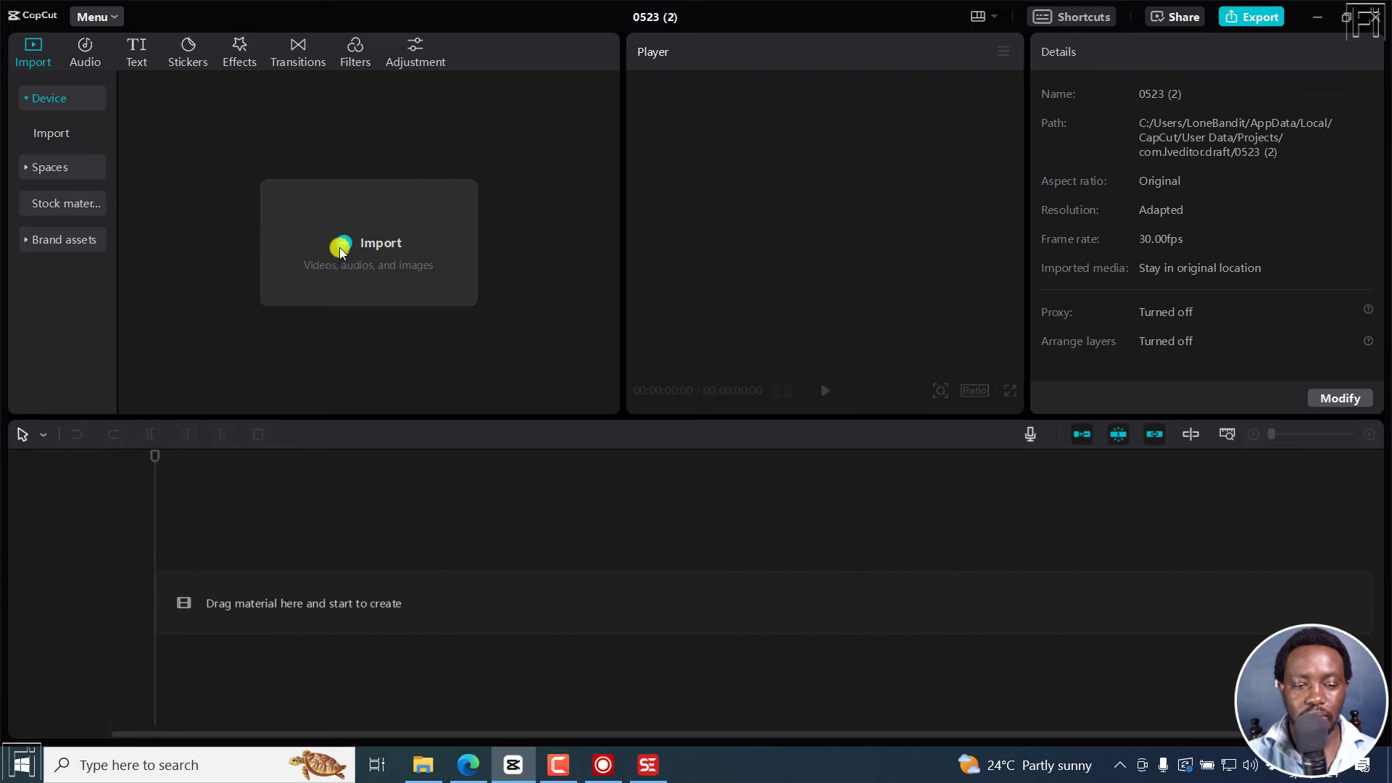
{"action": "left_click", "coordinate": [344, 253]}
{"action": "left_click", "coordinate": [96, 180]}
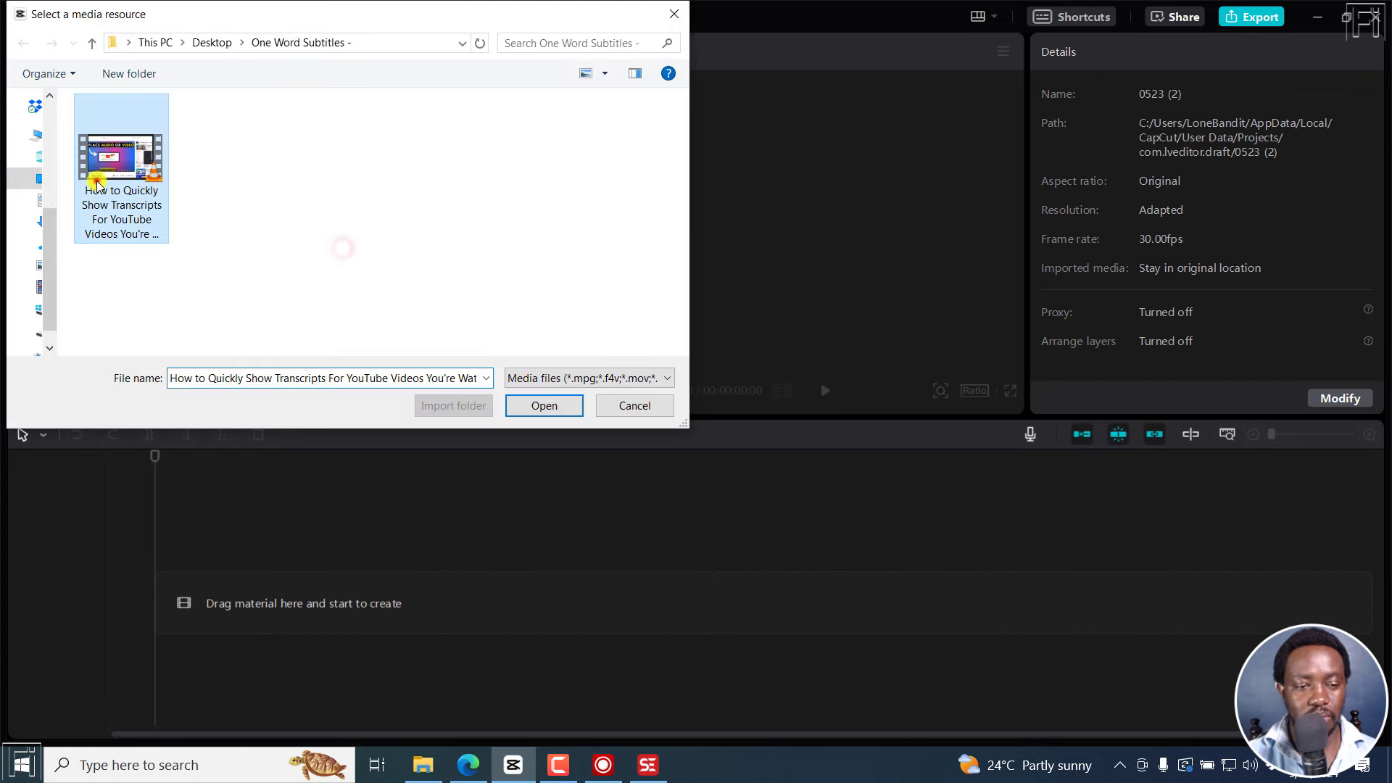
{"action": "left_click", "coordinate": [549, 412]}
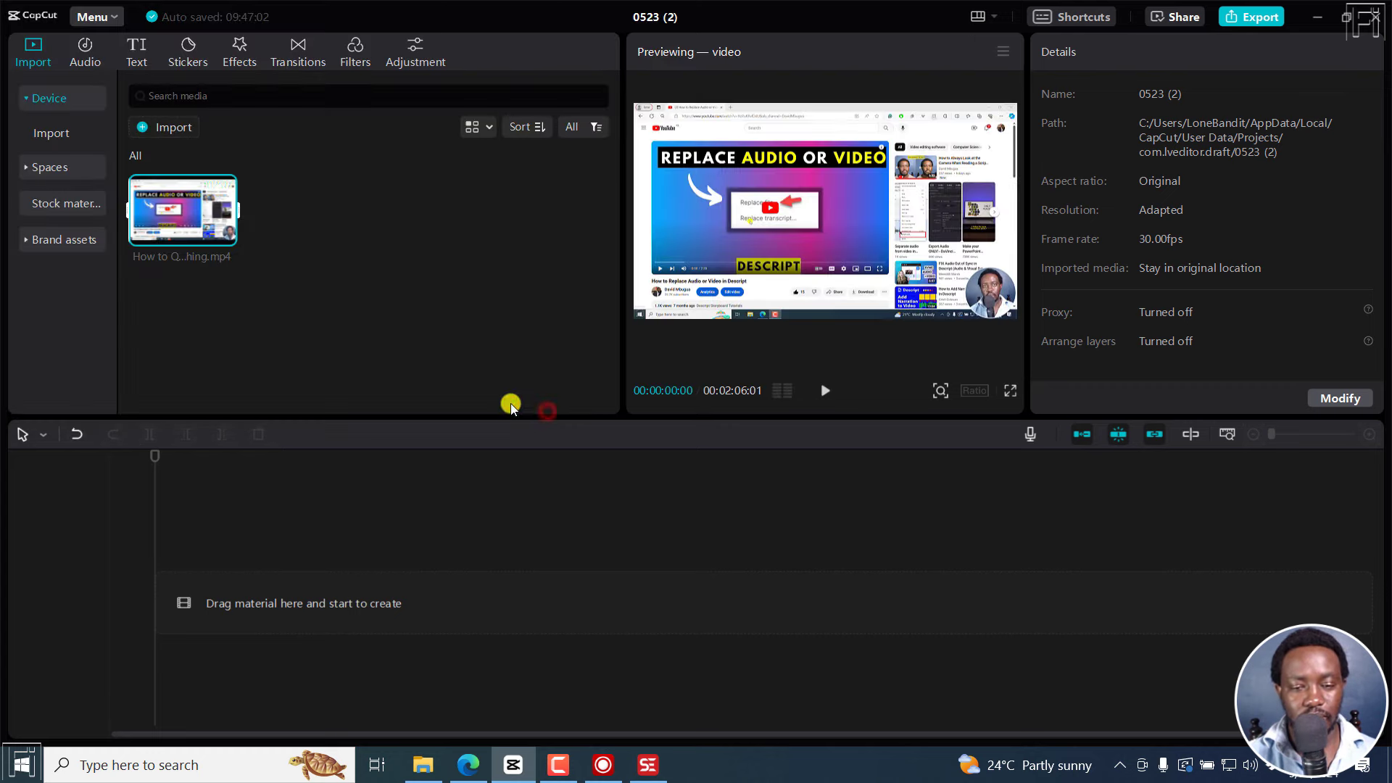
{"action": "left_click", "coordinate": [227, 238]}
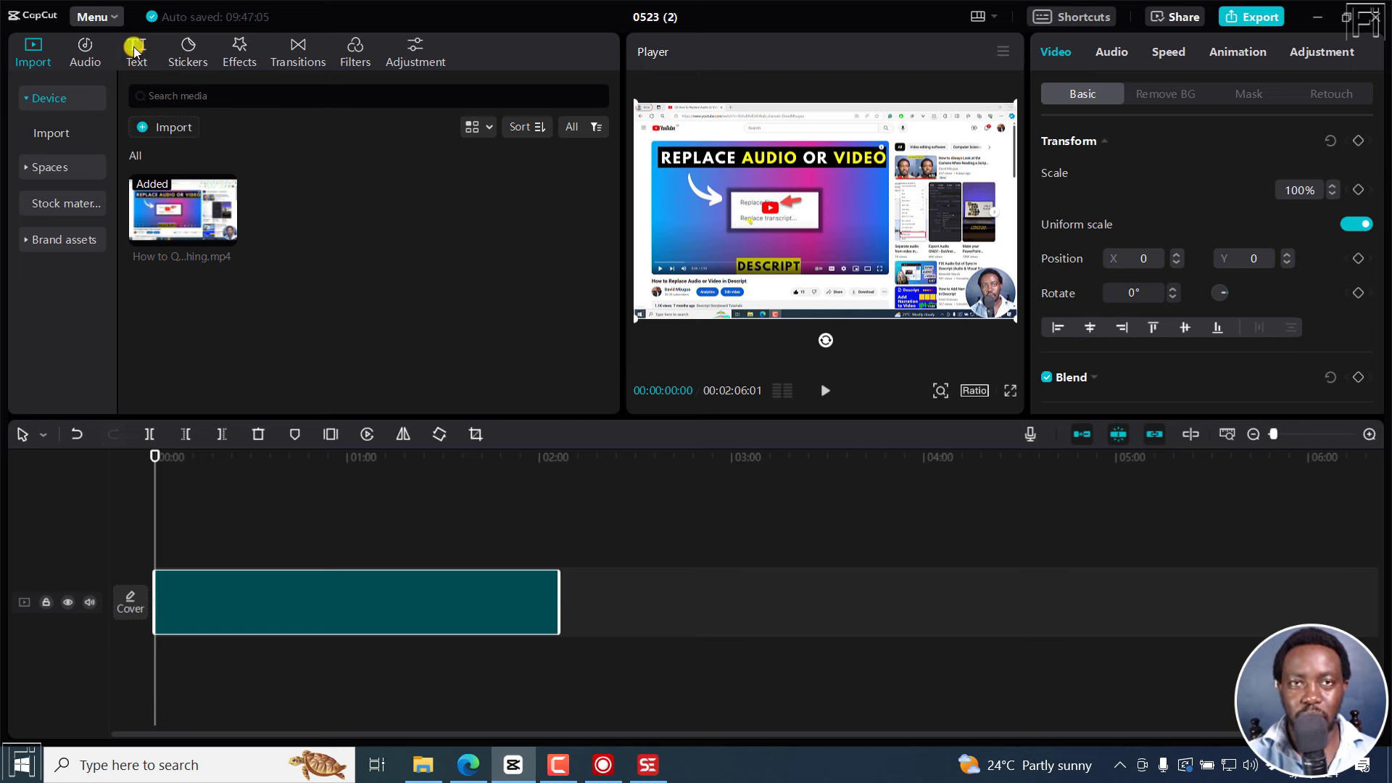
- Import "How to Quickly Show Transcripts For YouTube Videos You're Watching.srt" as local captions and add it to the timeline
{"action": "left_click", "coordinate": [135, 51]}
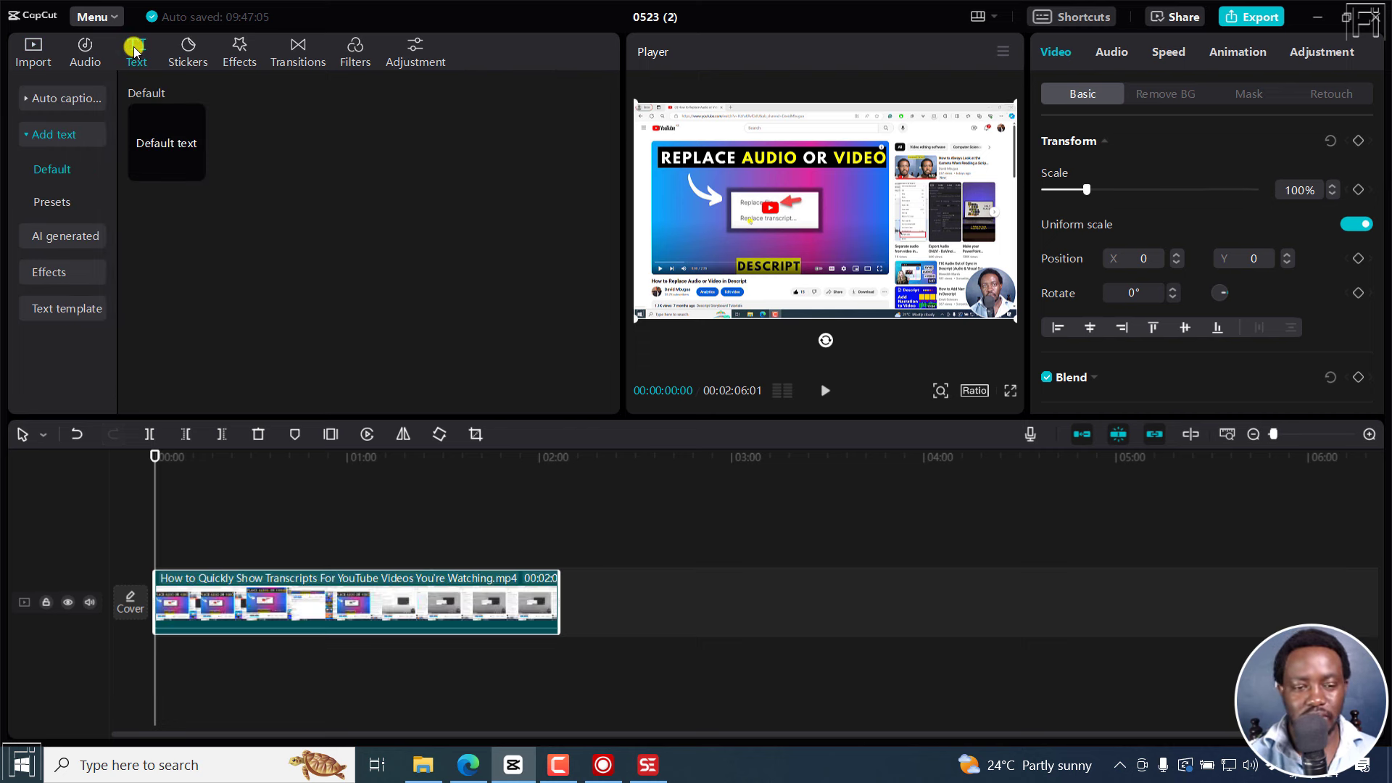
{"action": "left_click", "coordinate": [24, 98]}
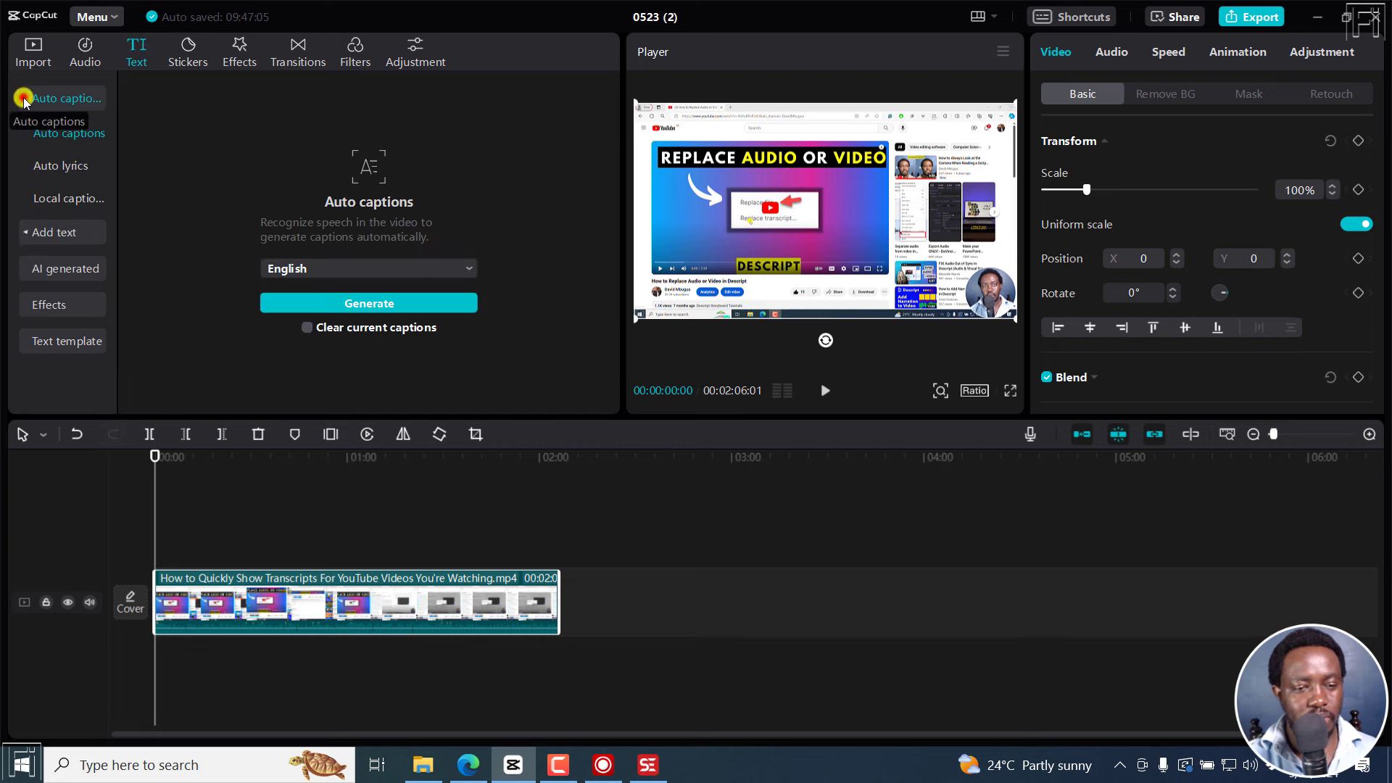
{"action": "left_click", "coordinate": [57, 199]}
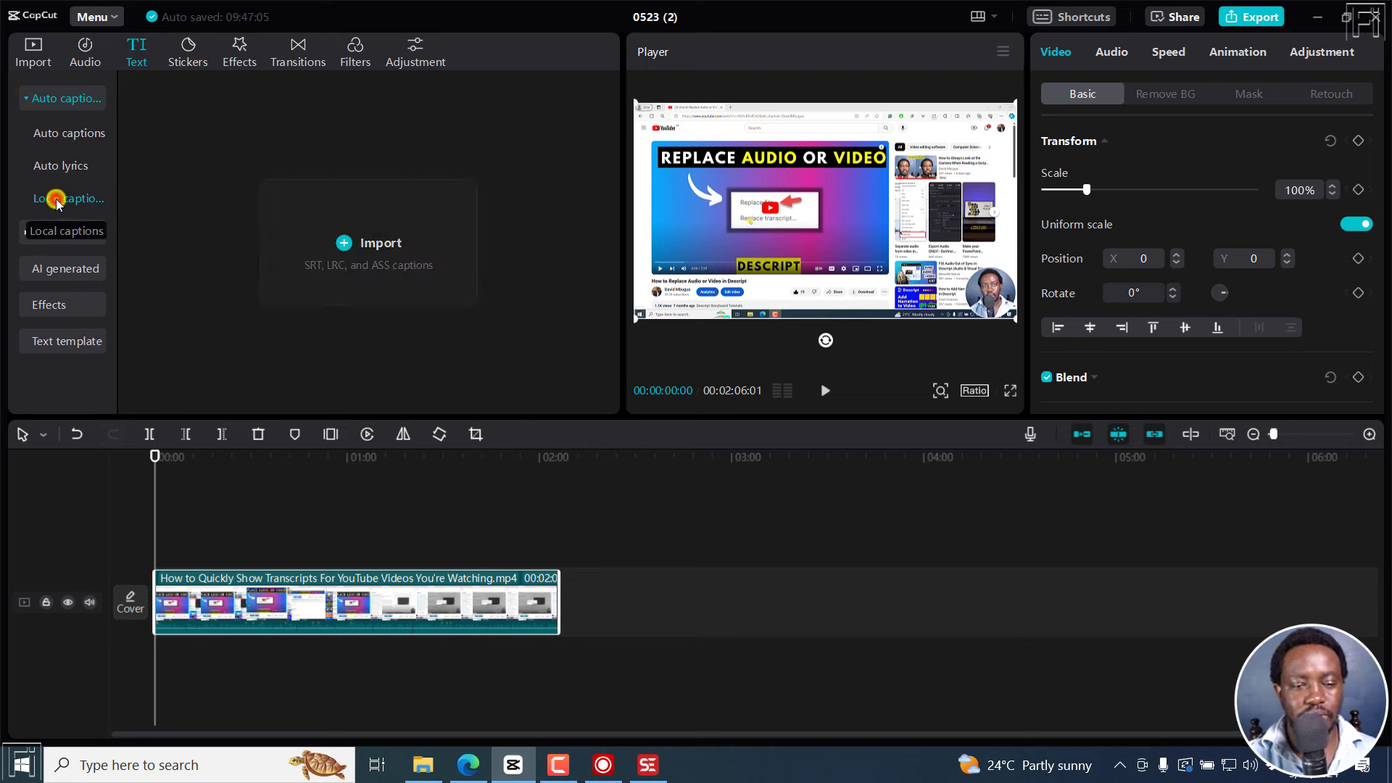
{"action": "left_click", "coordinate": [350, 244]}
{"action": "left_click", "coordinate": [222, 233]}
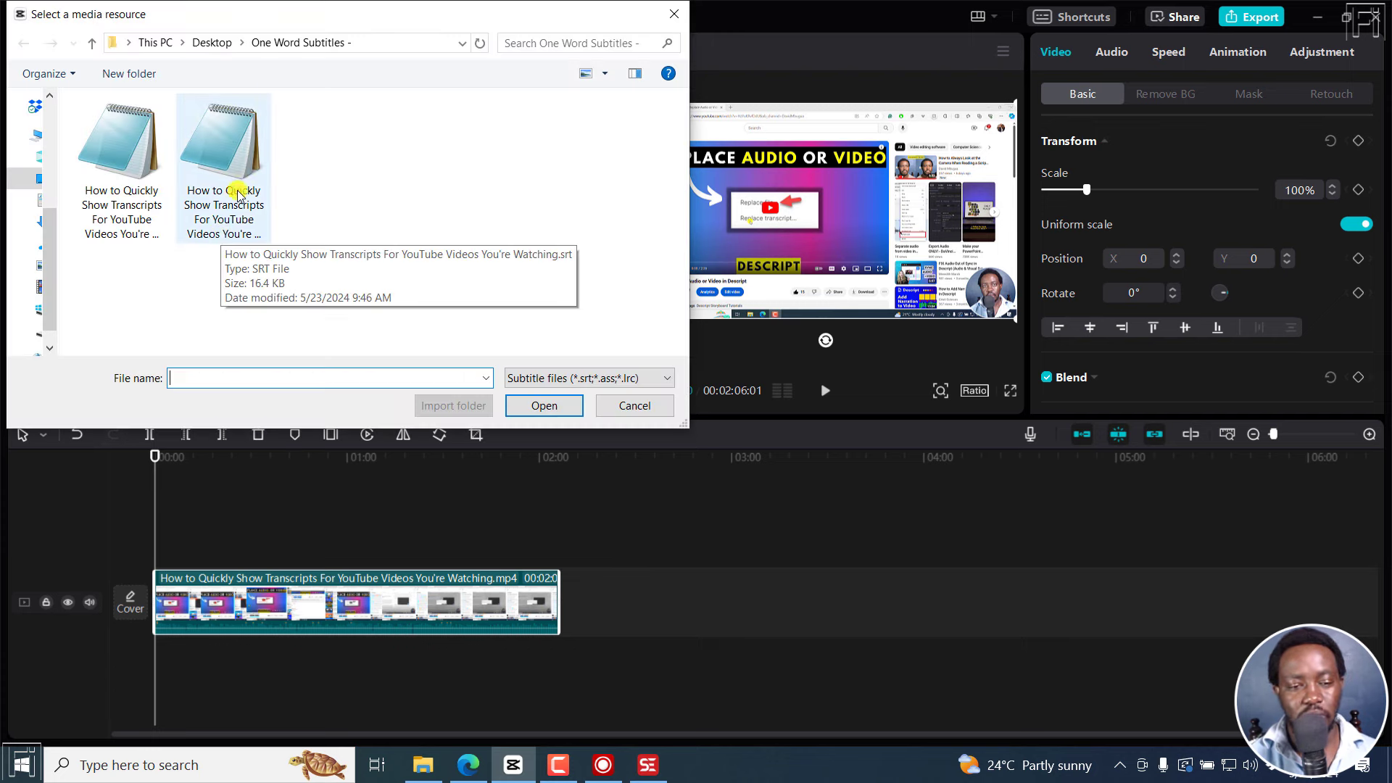
{"action": "left_click", "coordinate": [228, 150]}
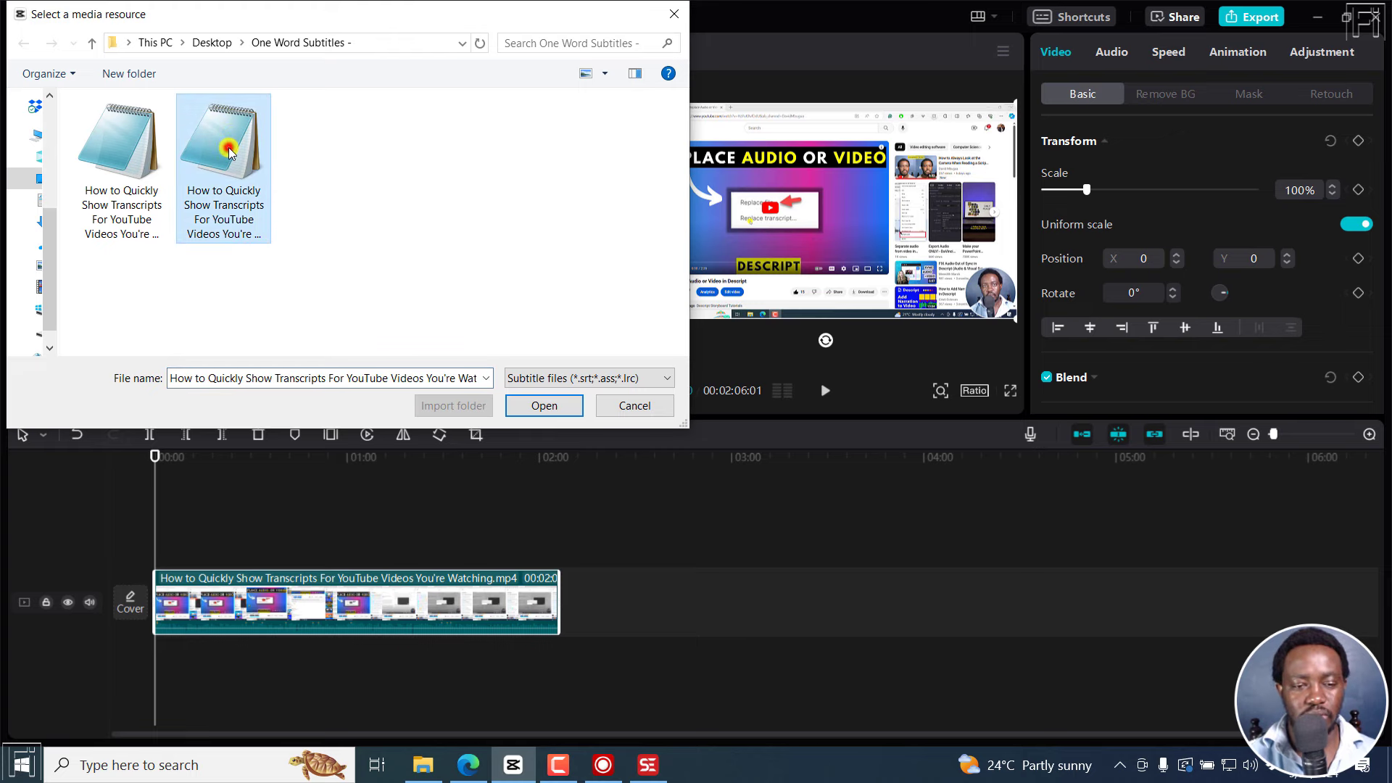
{"action": "left_click", "coordinate": [544, 407]}
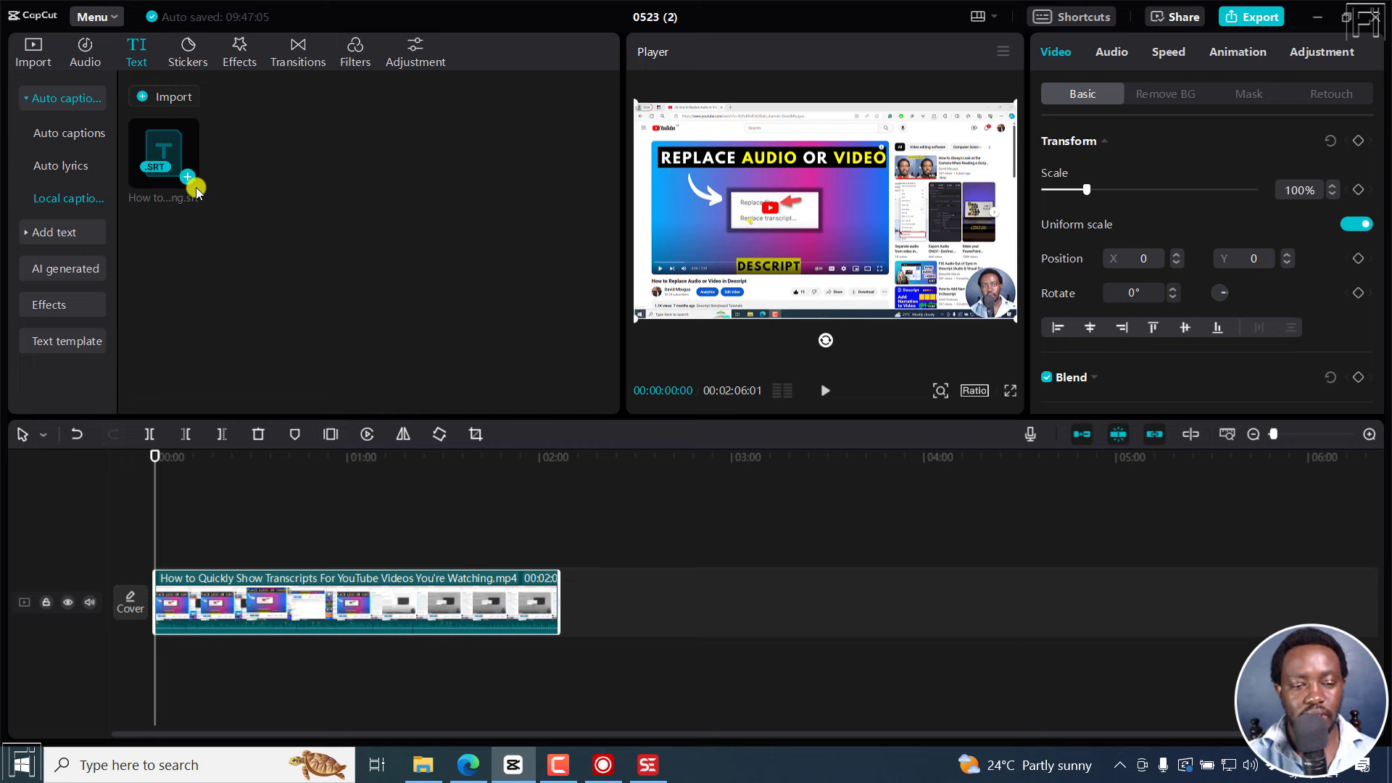
{"action": "left_click", "coordinate": [189, 181]}
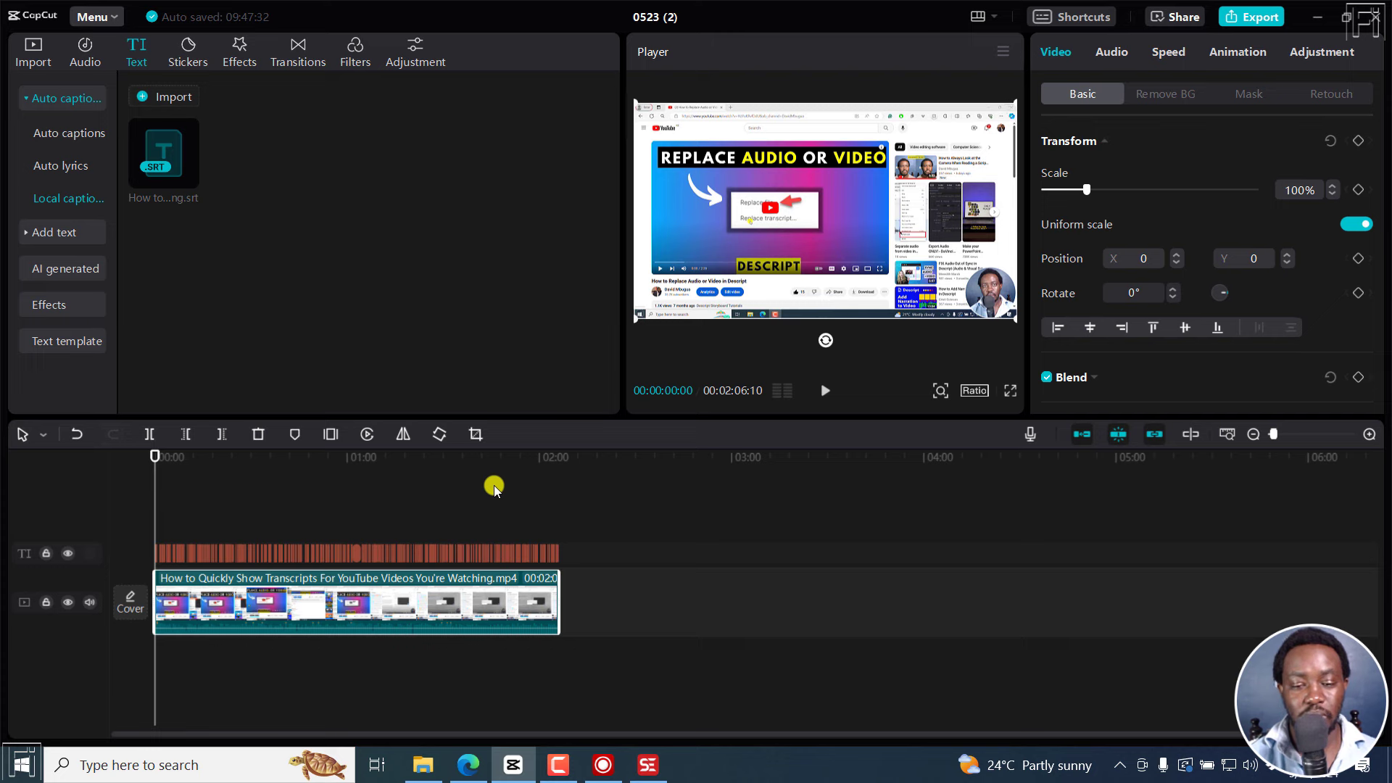
- Enlarge the player area and briefly play the project in full screen to check the captions
{"action": "left_click_drag", "start_coordinate": [622, 313], "coordinate": [444, 314]}
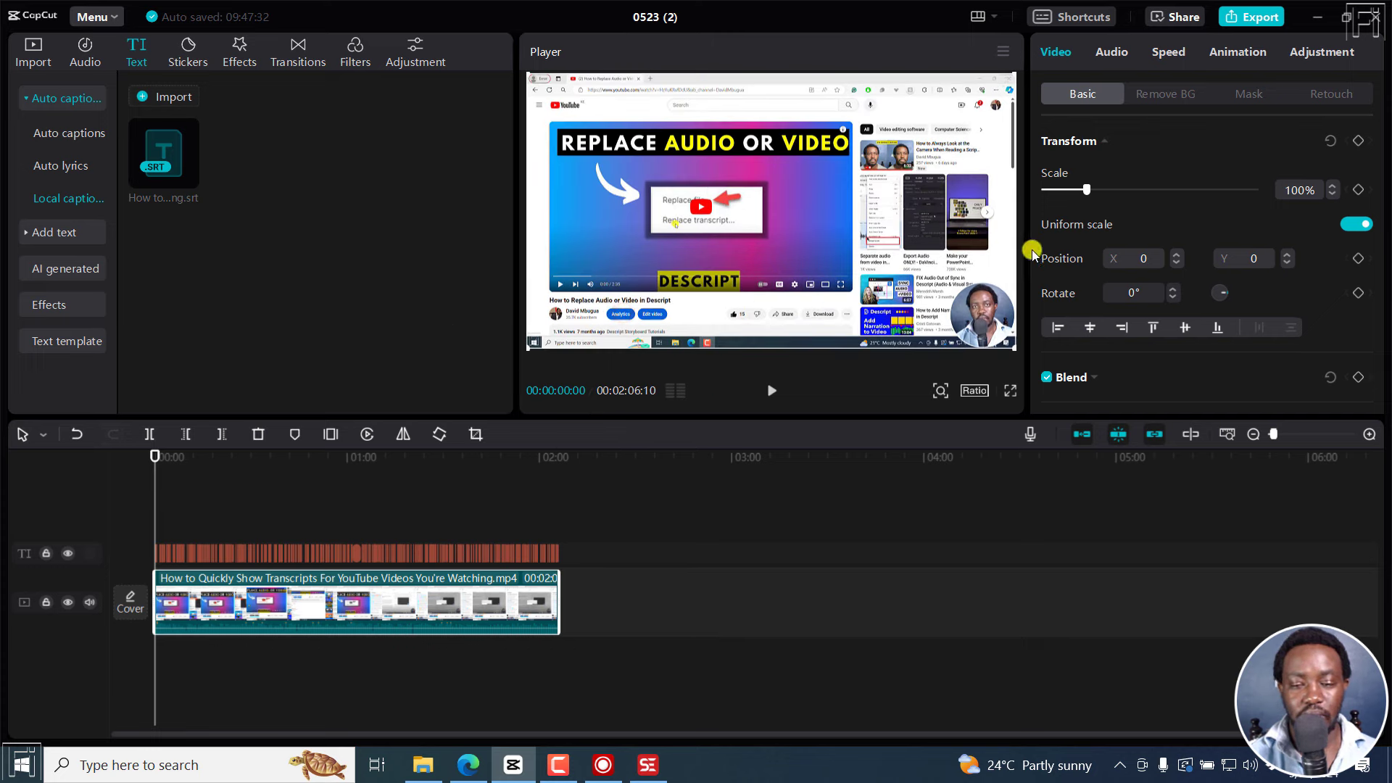
{"action": "left_click_drag", "start_coordinate": [1033, 252], "coordinate": [1095, 255]}
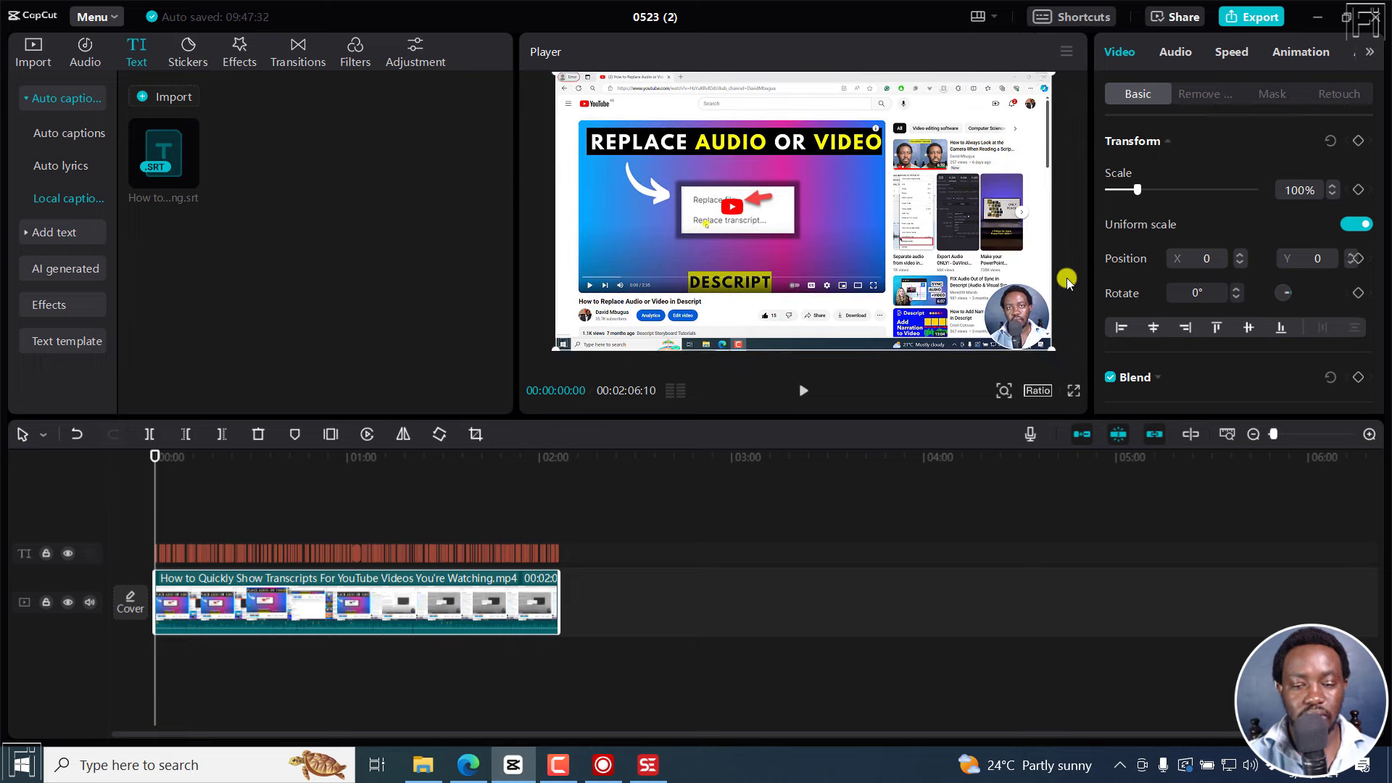
{"action": "left_click", "coordinate": [1073, 392]}
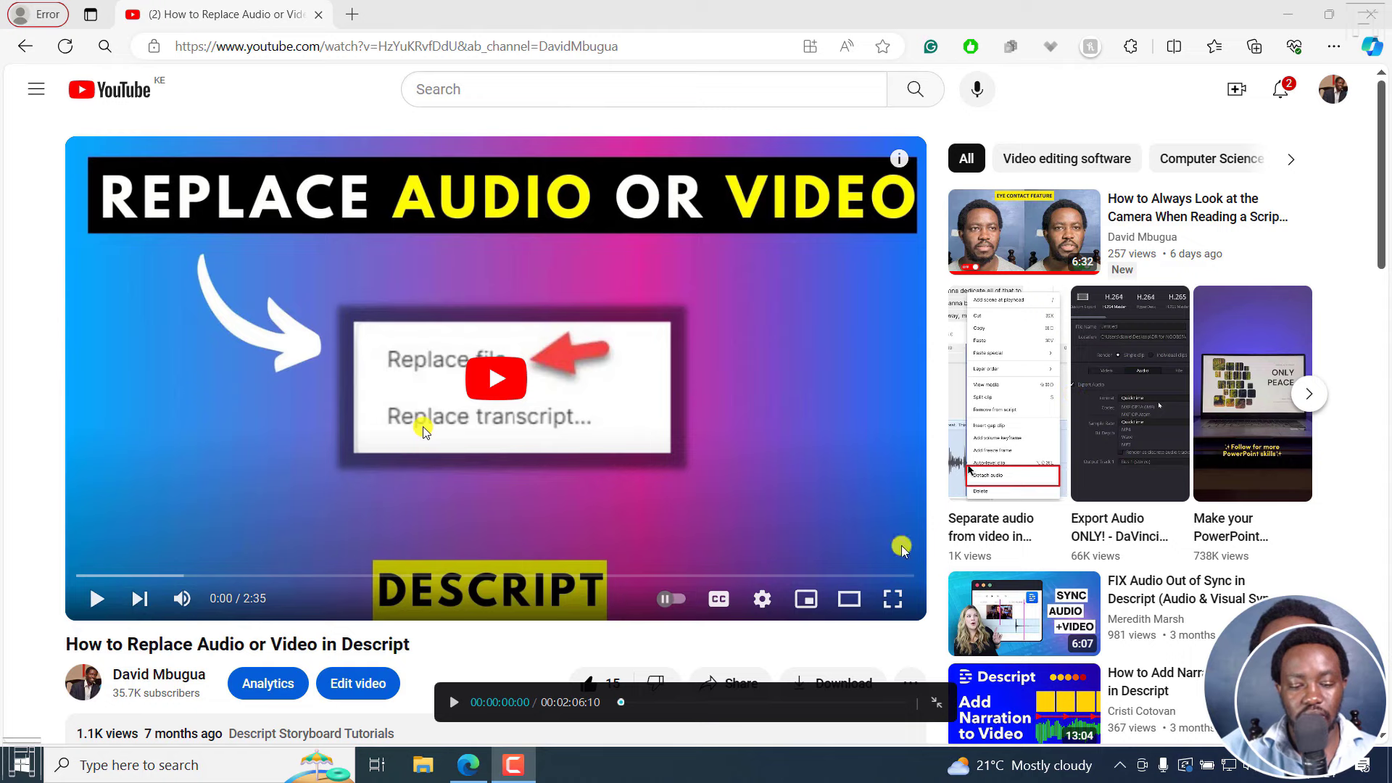
{"action": "left_click", "coordinate": [451, 701]}
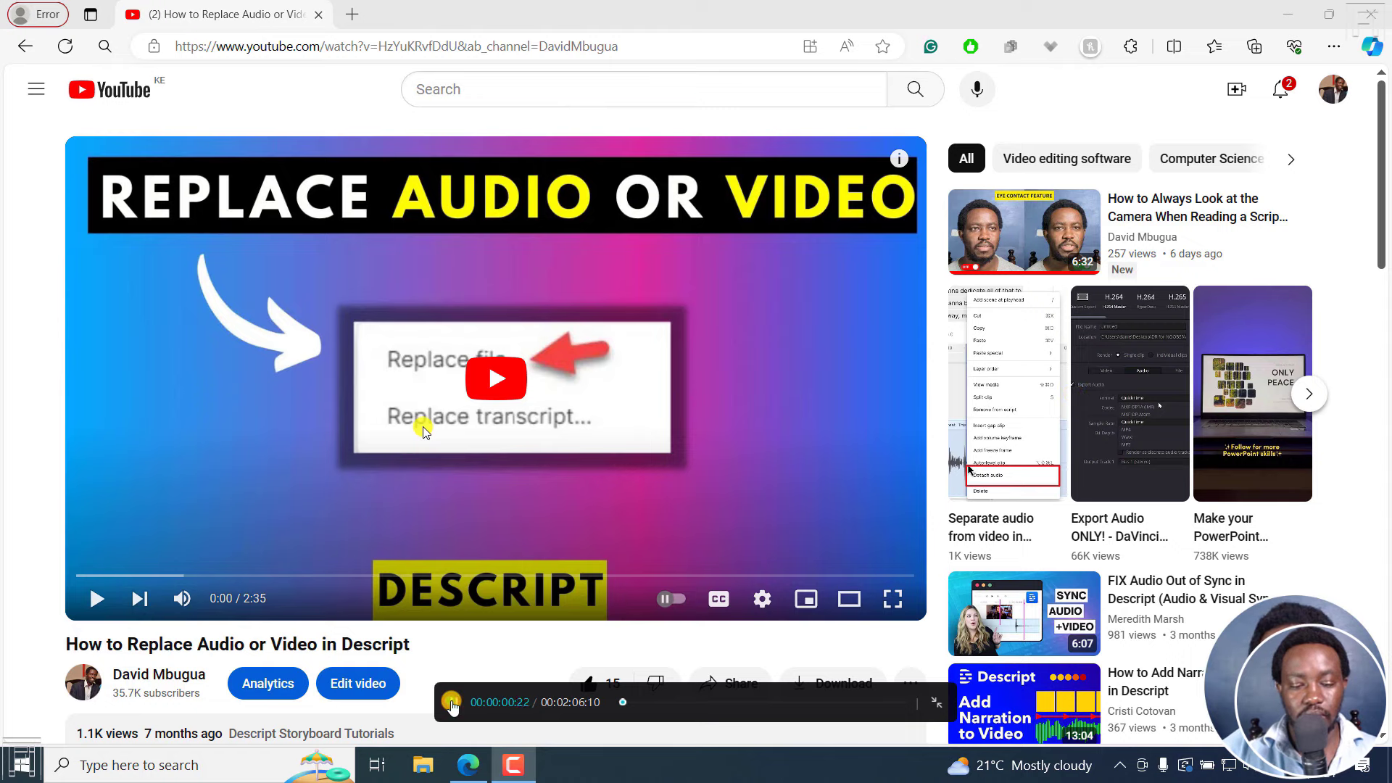
{"action": "left_click", "coordinate": [451, 702]}
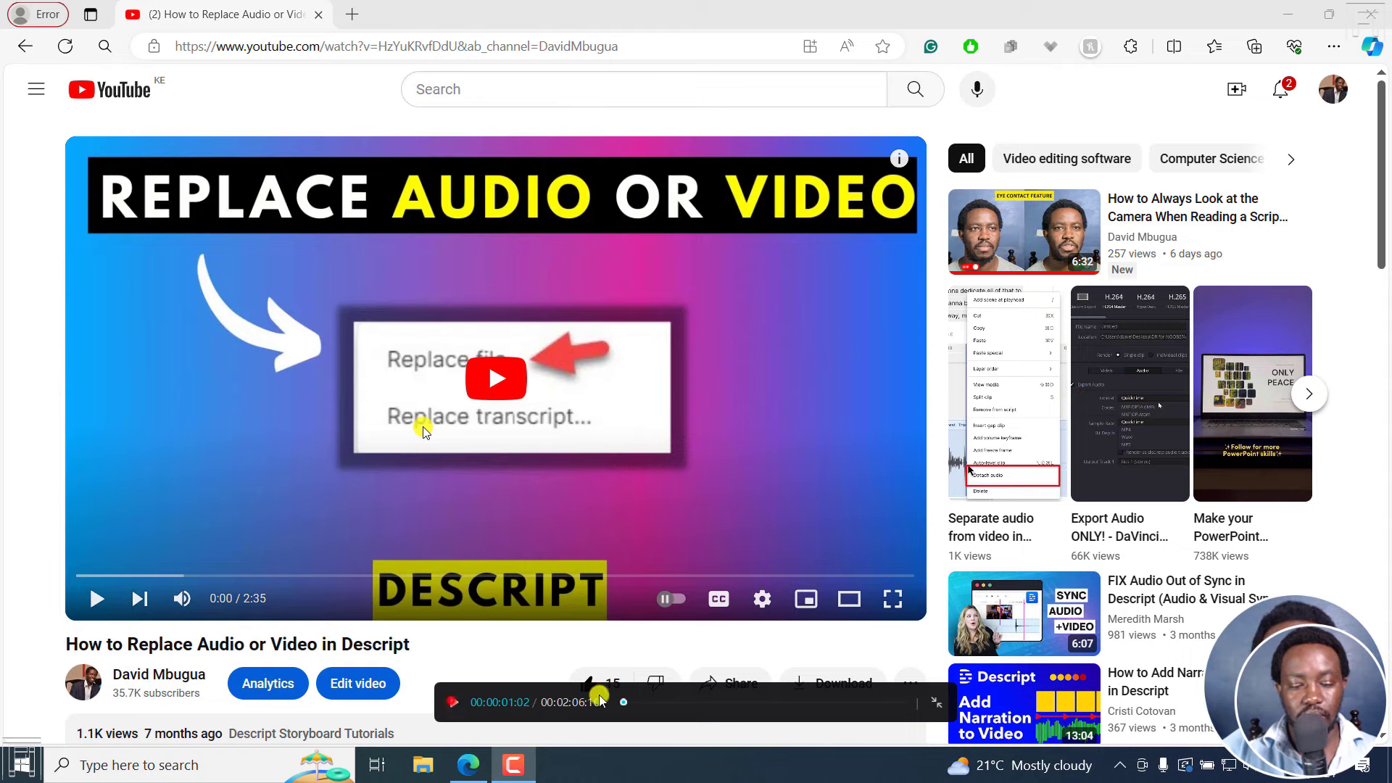
{"action": "left_click", "coordinate": [937, 701]}
- Select the captions on the timeline and set their font size to 12, applied to all
{"action": "left_click", "coordinate": [635, 535]}
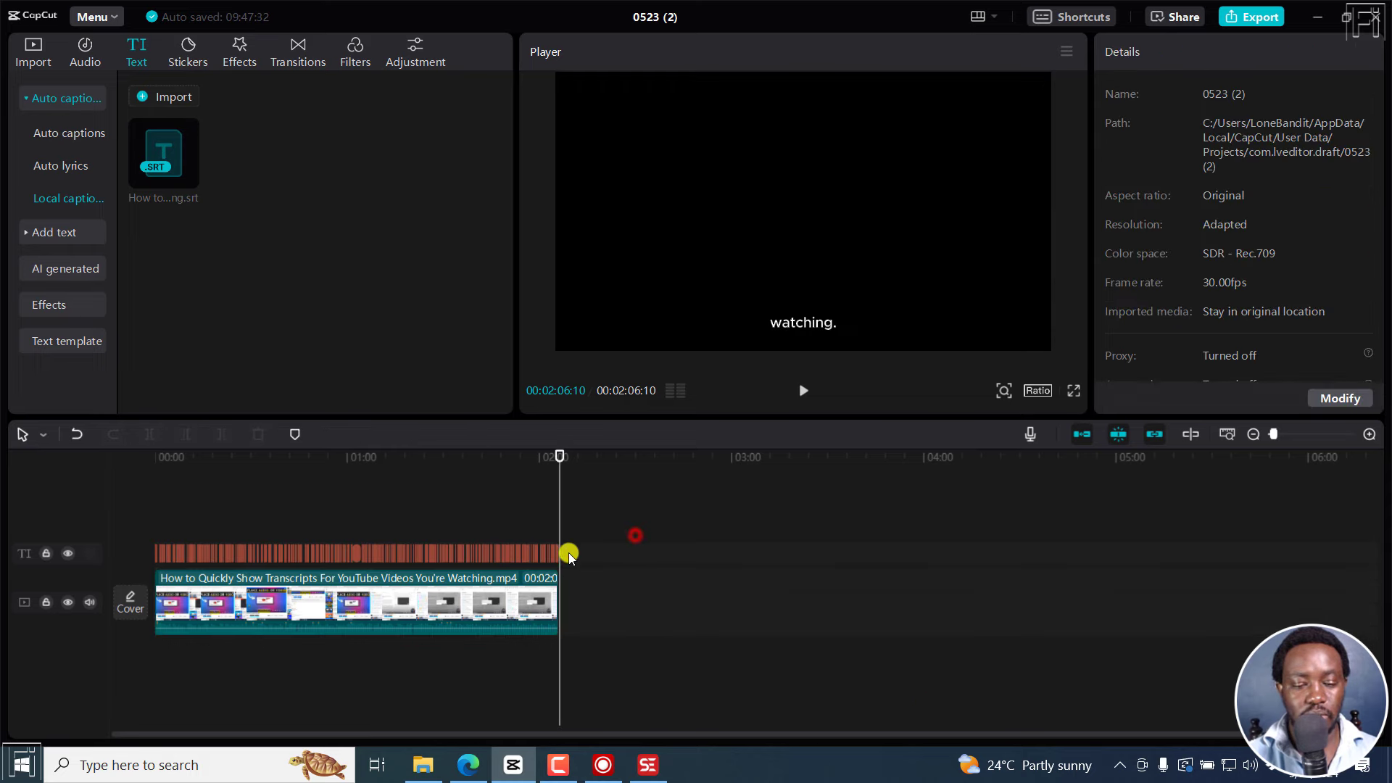
{"action": "left_click", "coordinate": [141, 540]}
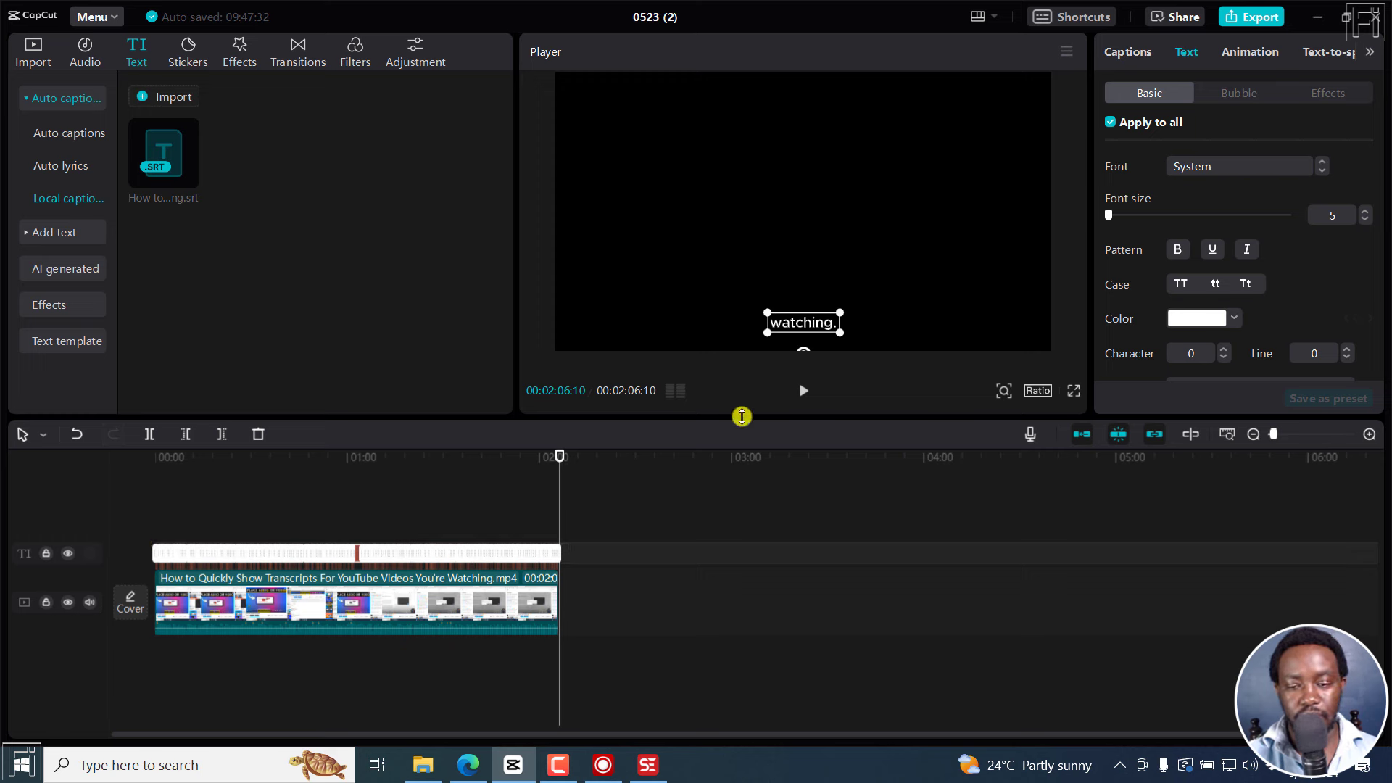
{"action": "left_click_drag", "start_coordinate": [1109, 215], "coordinate": [1115, 220]}
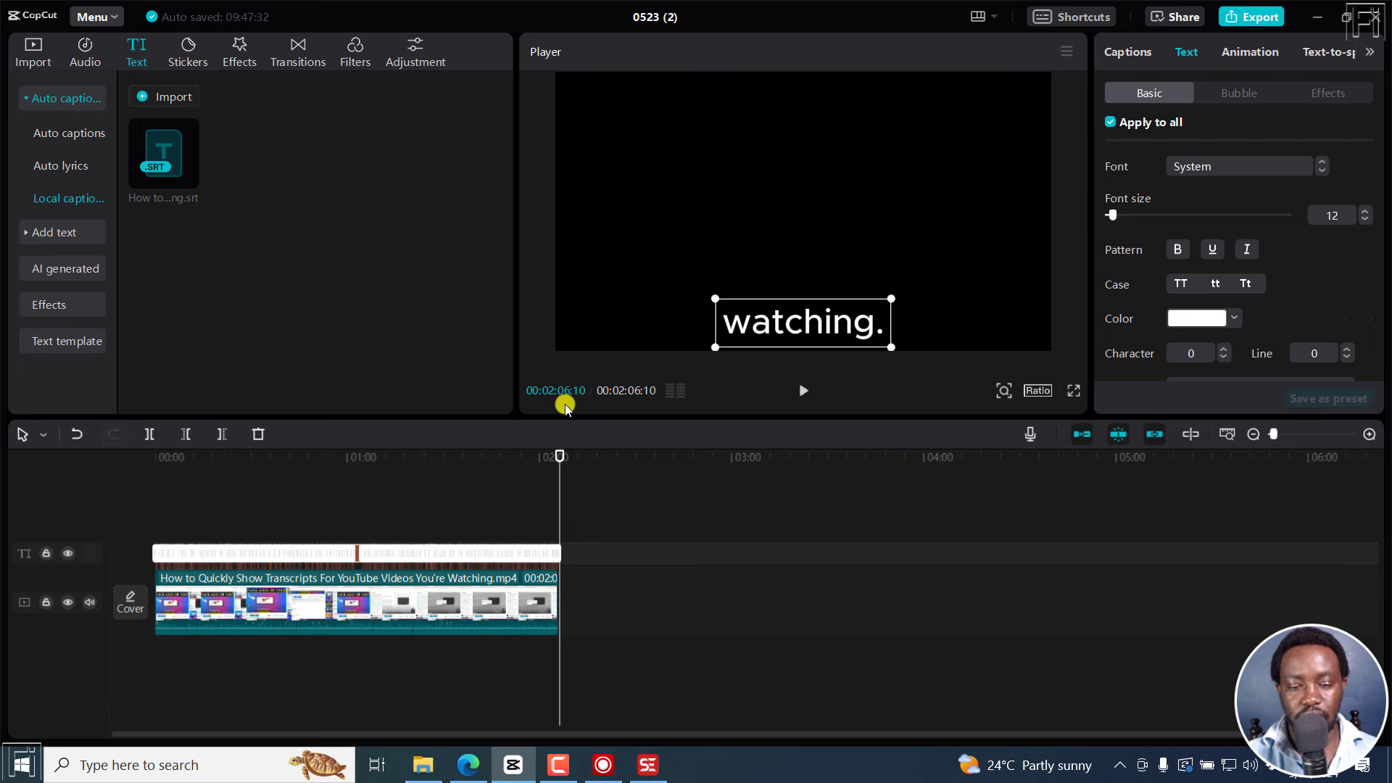
- Go to the beginning of the timeline and change the color of all captions to orange, hex D99525
{"action": "left_click", "coordinate": [157, 459]}
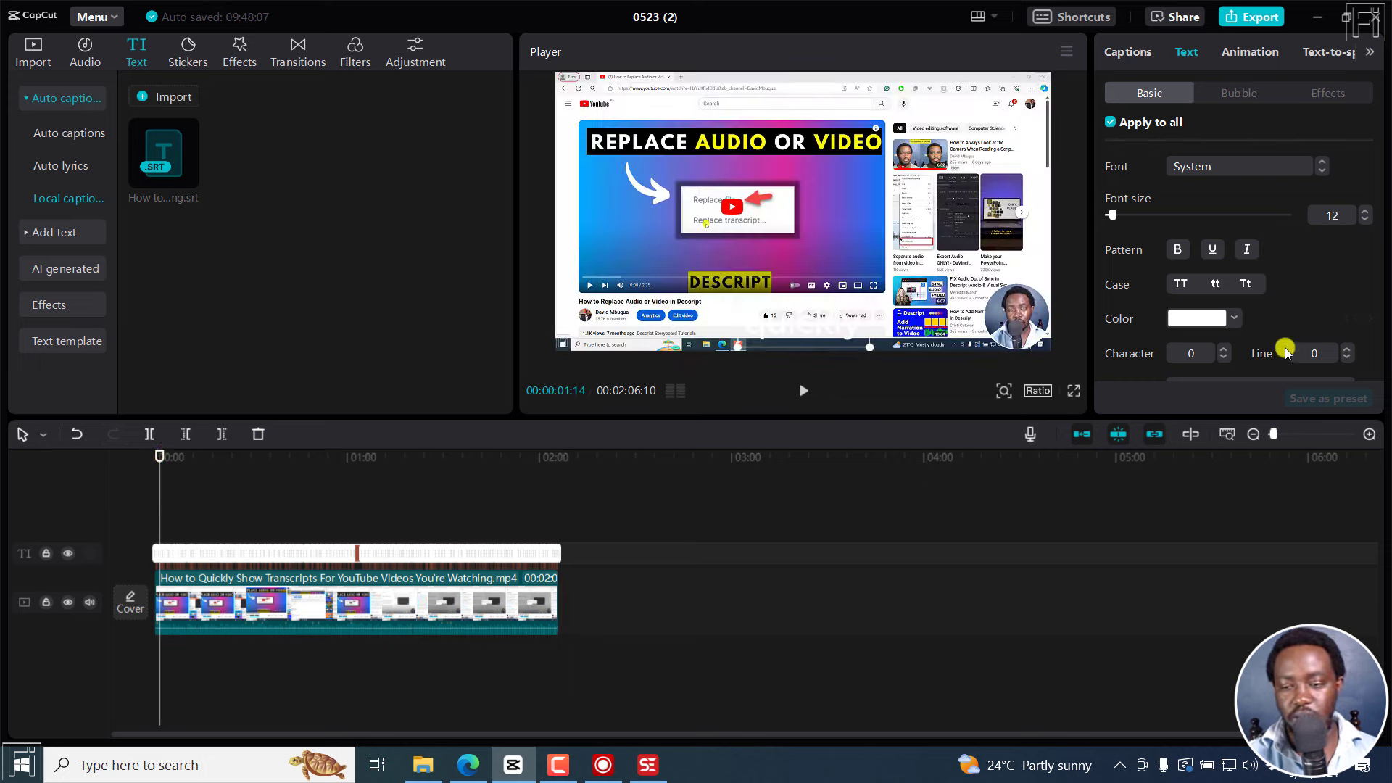
{"action": "left_click", "coordinate": [1197, 323]}
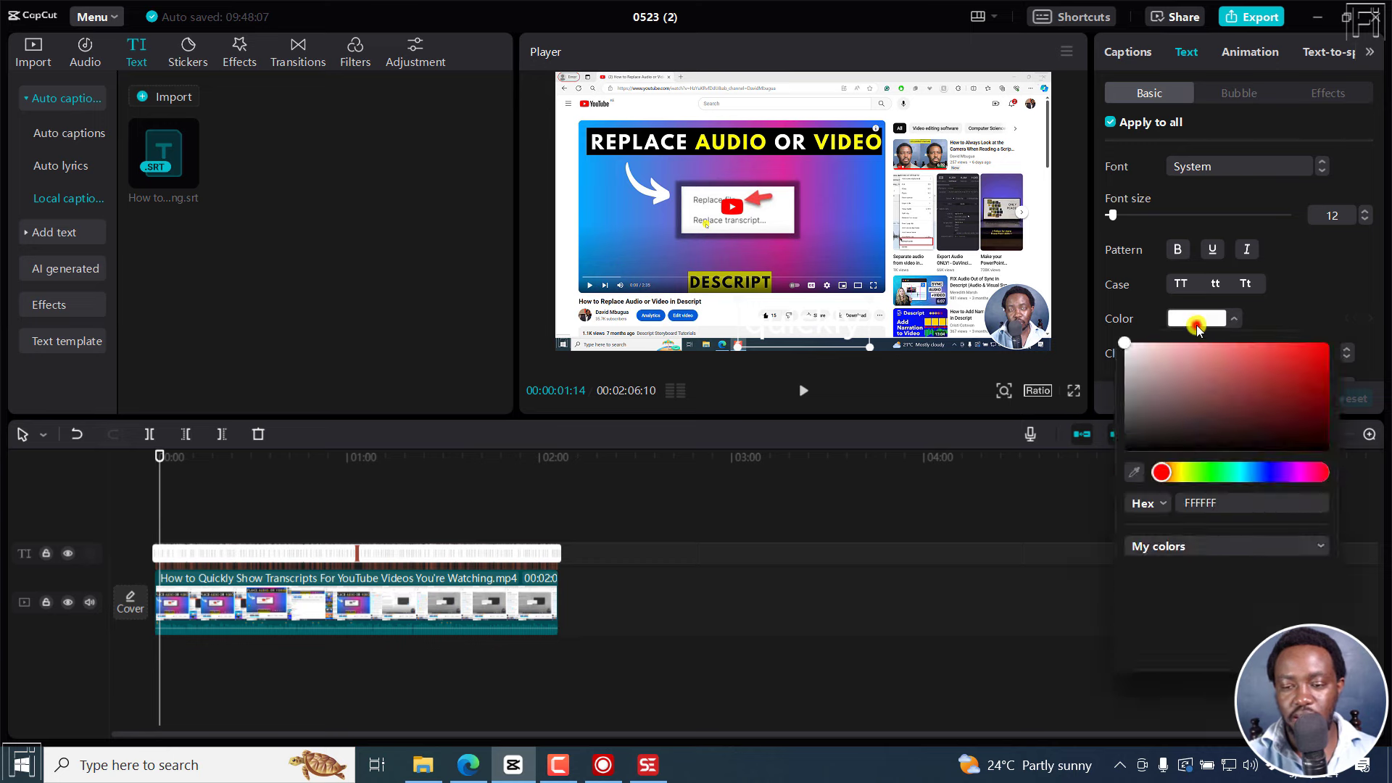
{"action": "left_click", "coordinate": [1182, 473]}
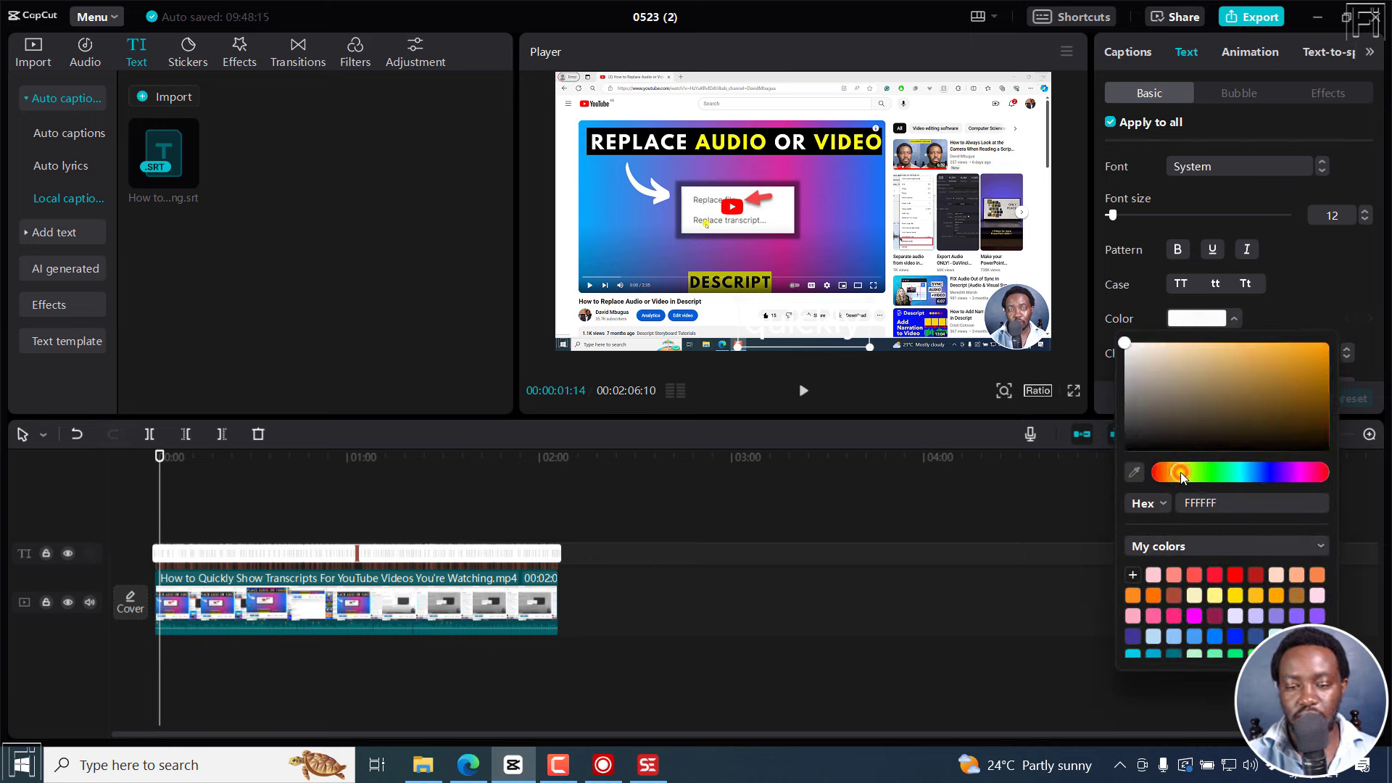
{"action": "left_click", "coordinate": [1282, 364]}
{"action": "left_click", "coordinate": [1295, 360]}
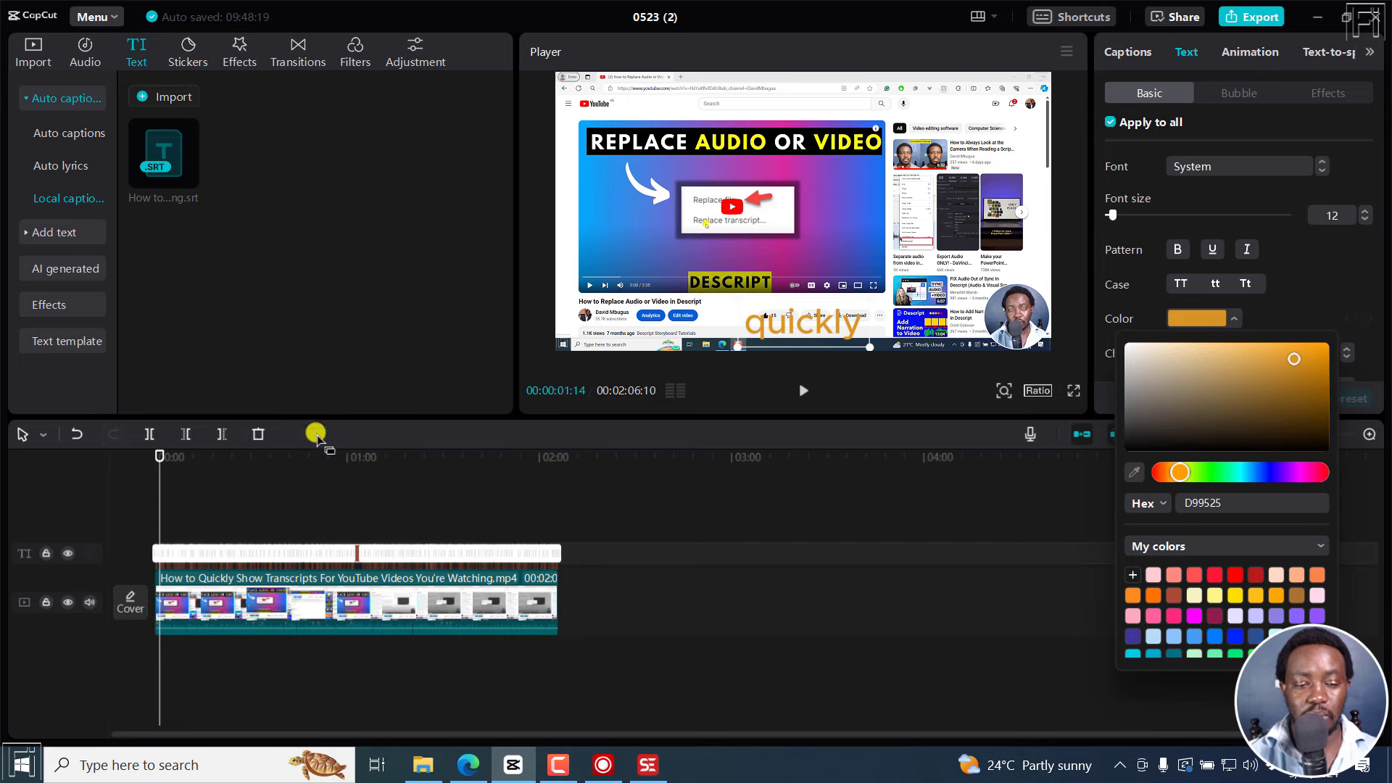
- Play the first few seconds of the project to check the recolored captions, and pause playback
{"action": "left_click", "coordinate": [317, 434]}
{"action": "key", "text": "space"}
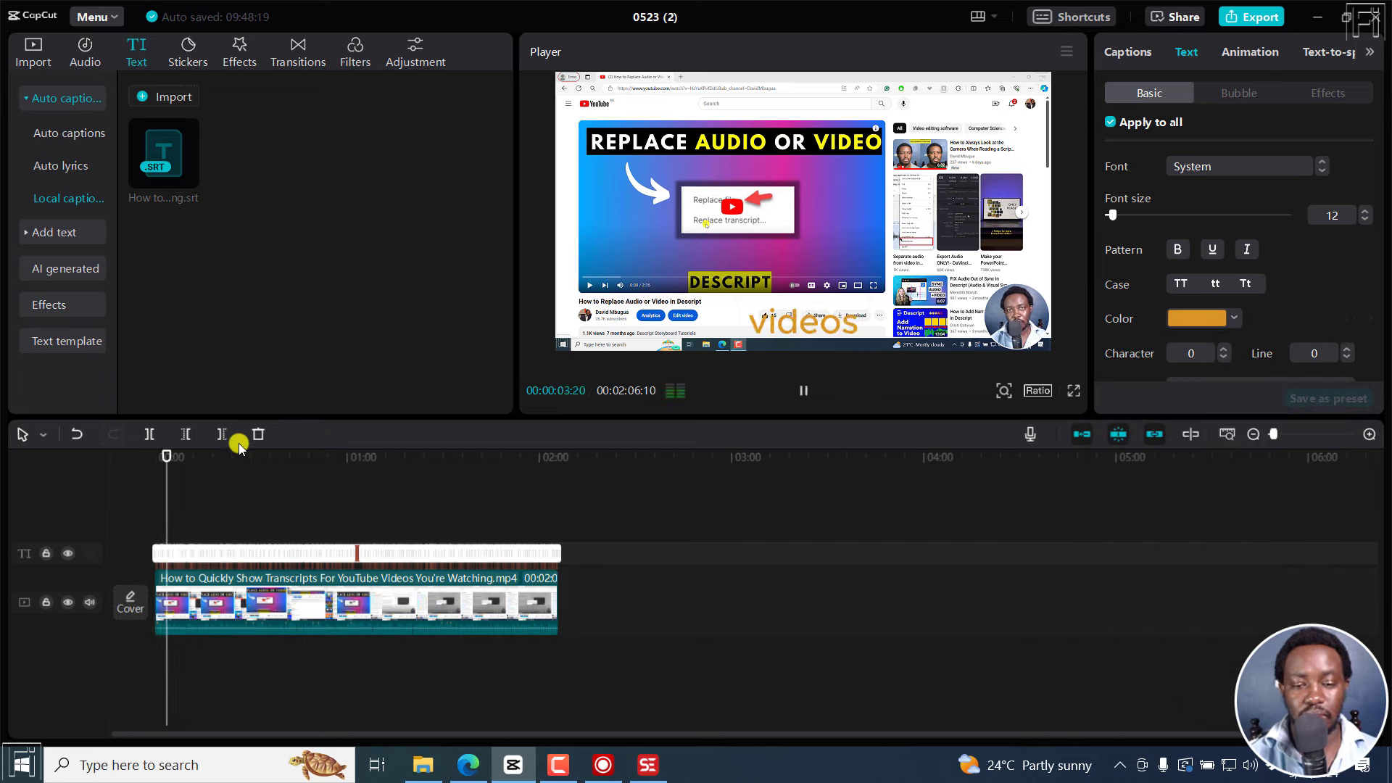
{"action": "key", "text": "space"}
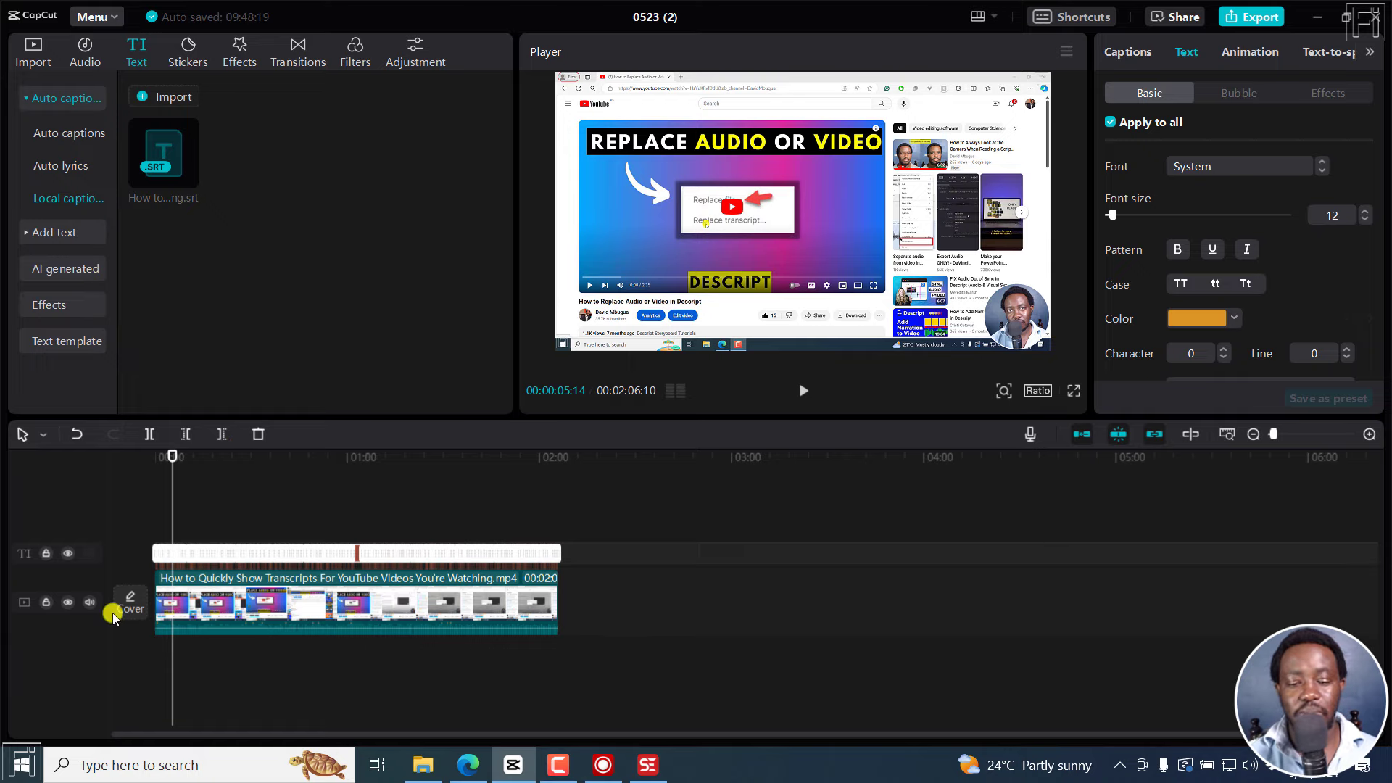
- Switch to Buzz to view its transcription list, and on to Edge to show the Nikse blog page about Subtitle Edit
{"action": "left_click", "coordinate": [604, 765]}
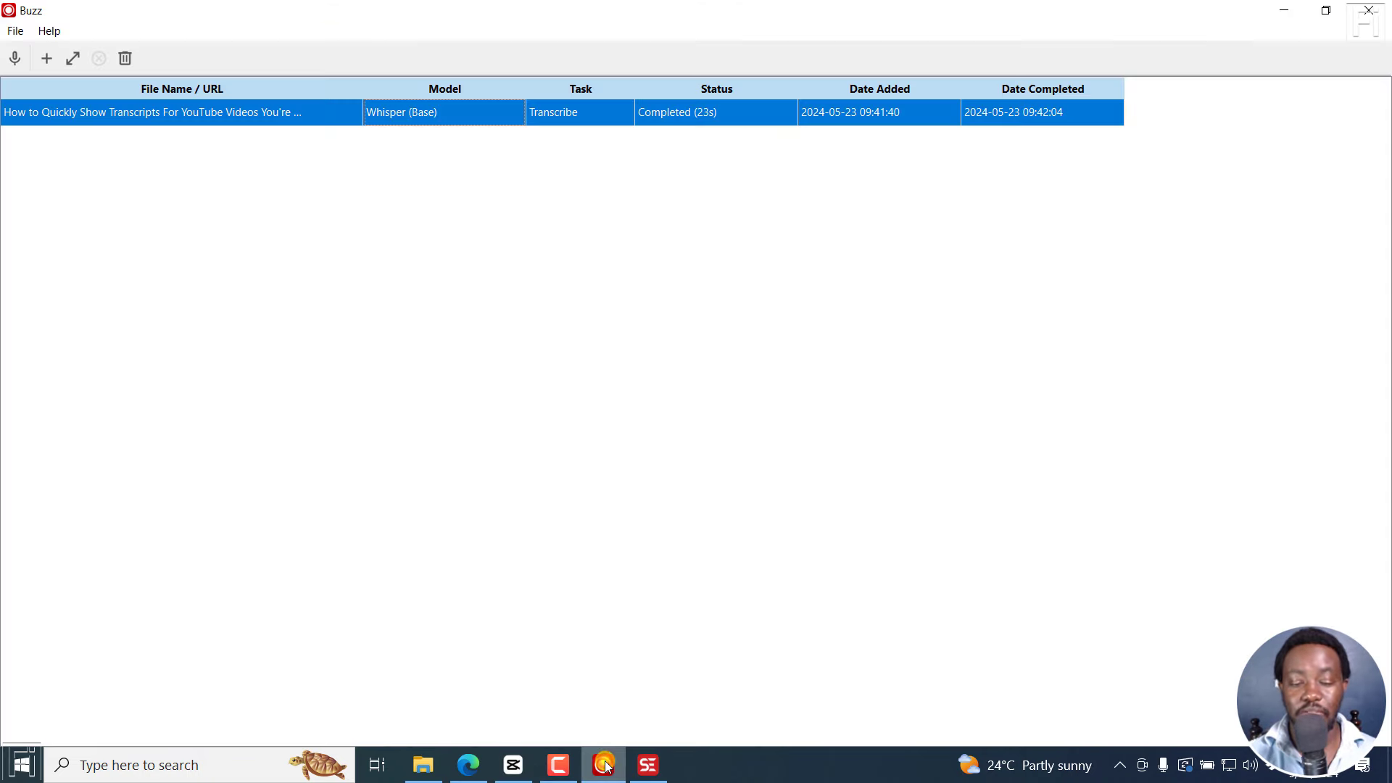
{"action": "left_click", "coordinate": [469, 765]}
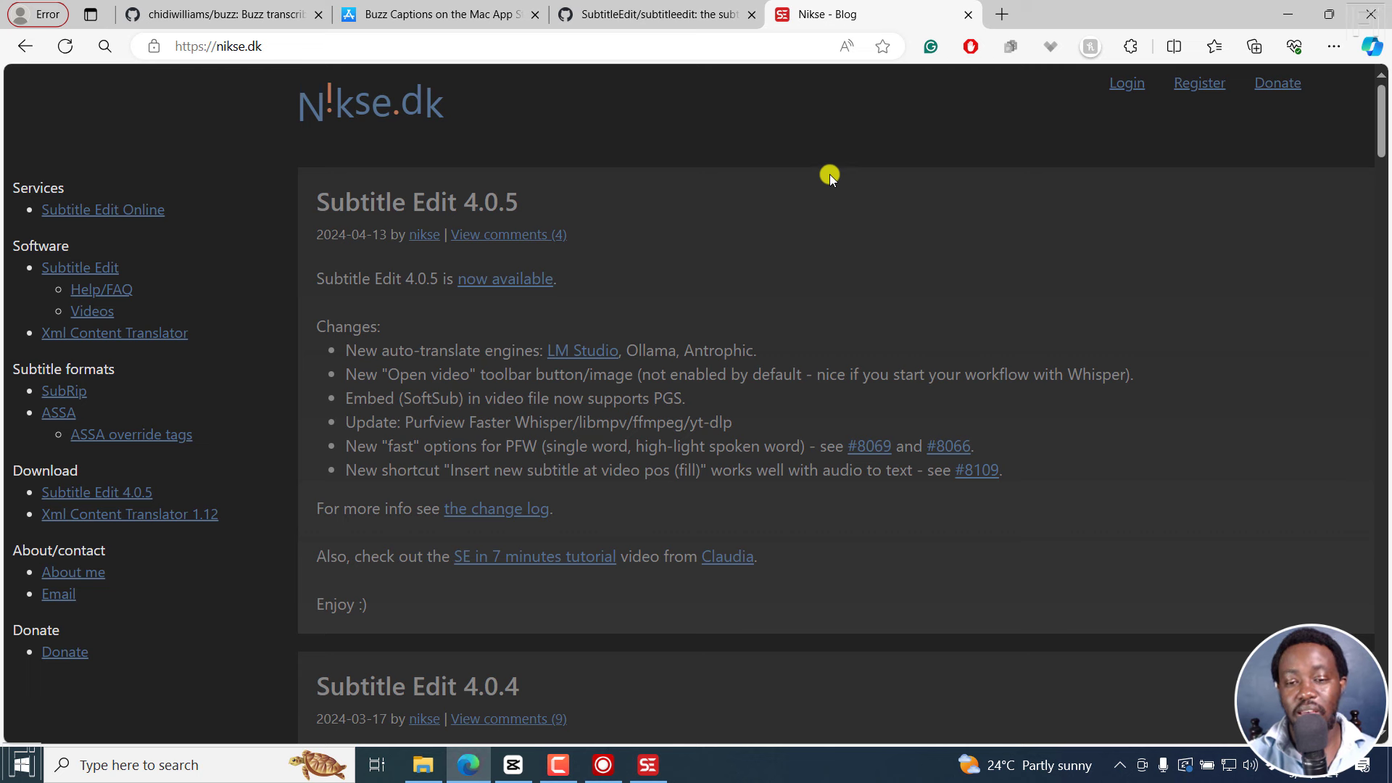